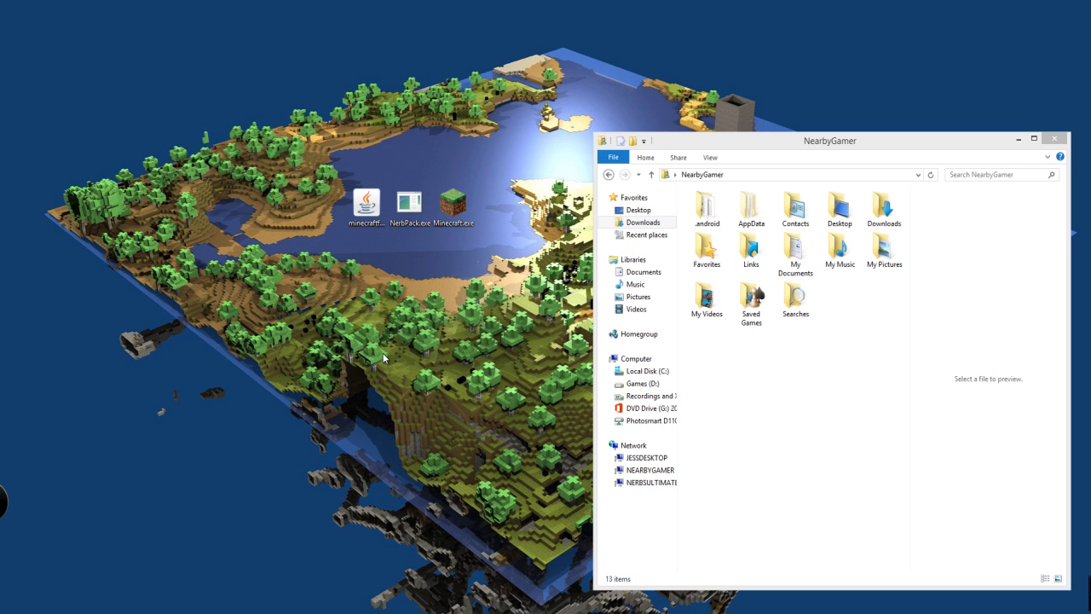
# Open the AppData\Roaming folder and launch Minecraft from the desktop
pyautogui.doubleClick(753, 212)
pyautogui.doubleClick(723, 236)
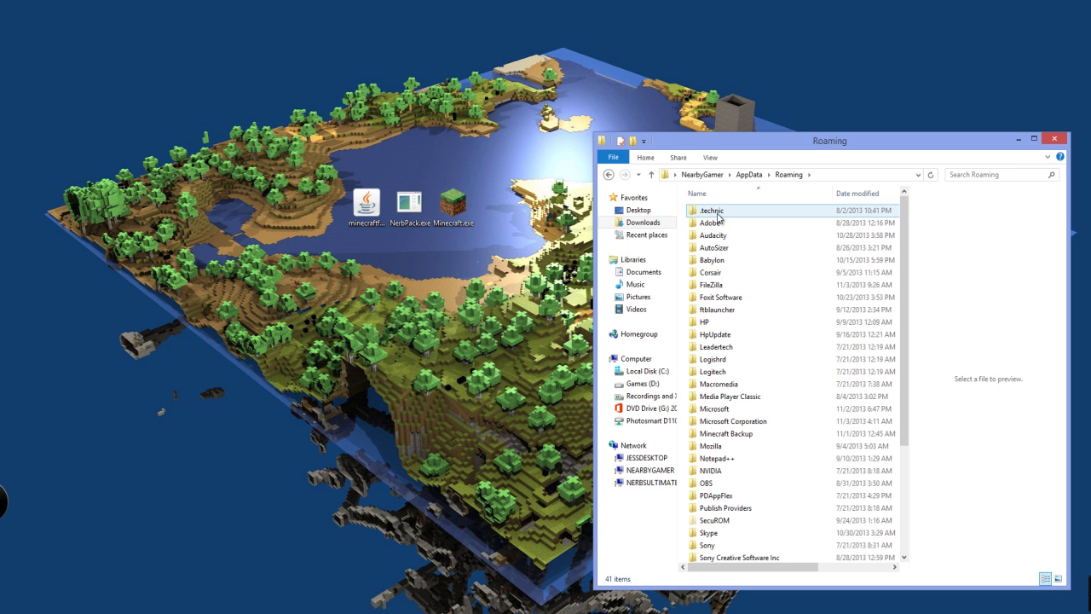
pyautogui.doubleClick(468, 204)
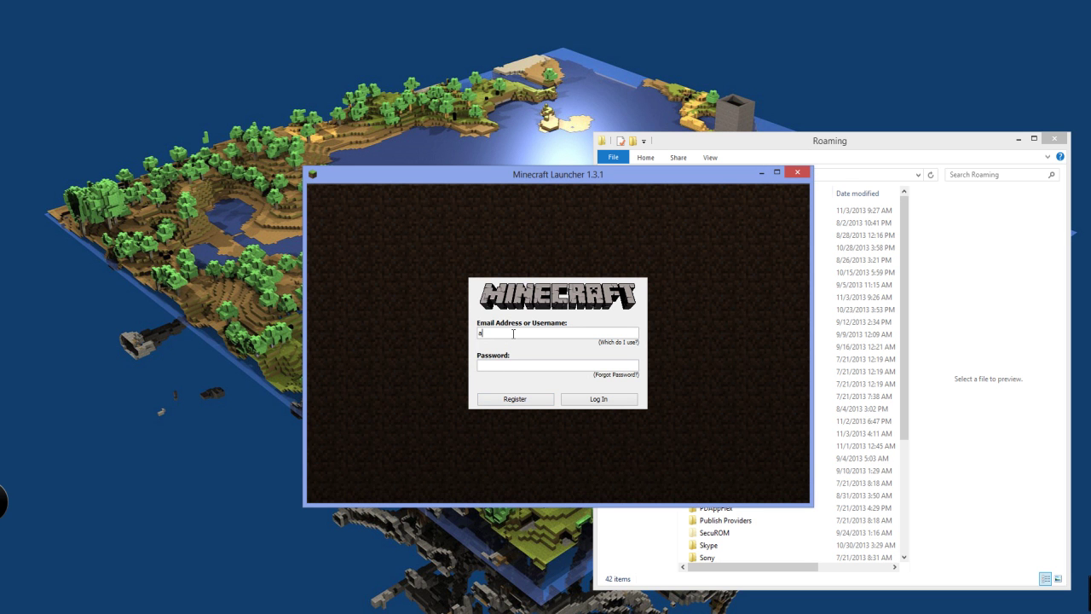
# Log in with the account username and start the game to download version 1.7.2
pyautogui.press('Return')
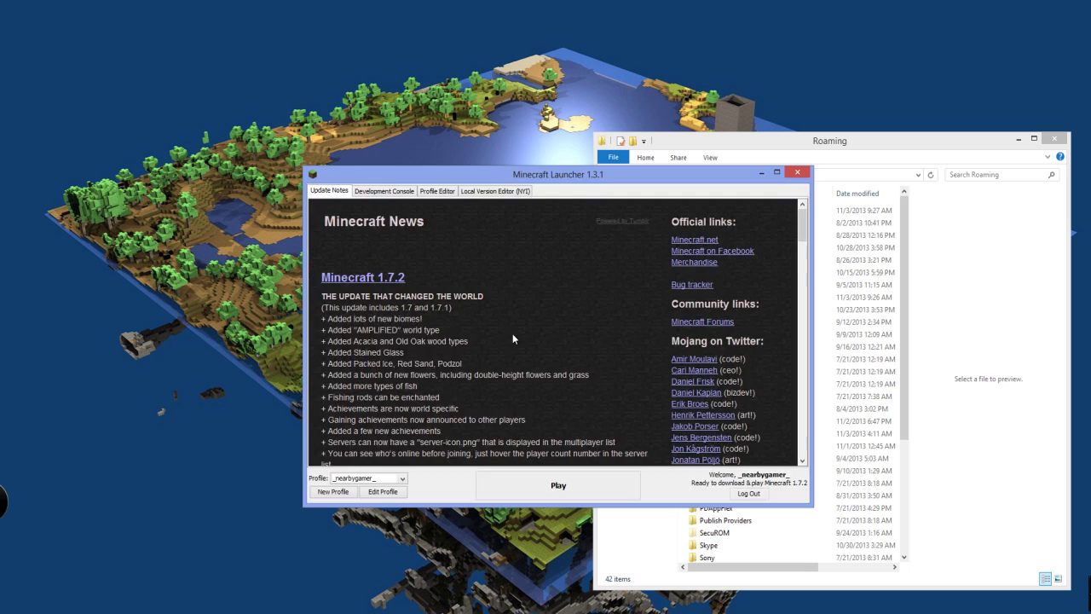
pyautogui.click(515, 493)
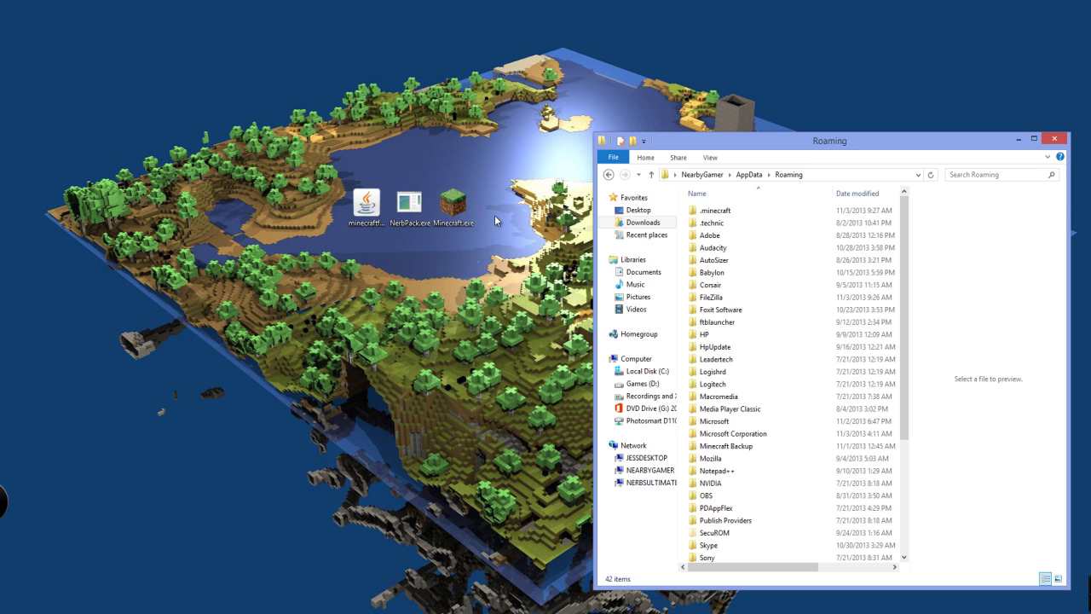
# Switch the launcher profile to release 1.6.4, save it, and run Minecraft 1.6.4 once
pyautogui.doubleClick(469, 208)
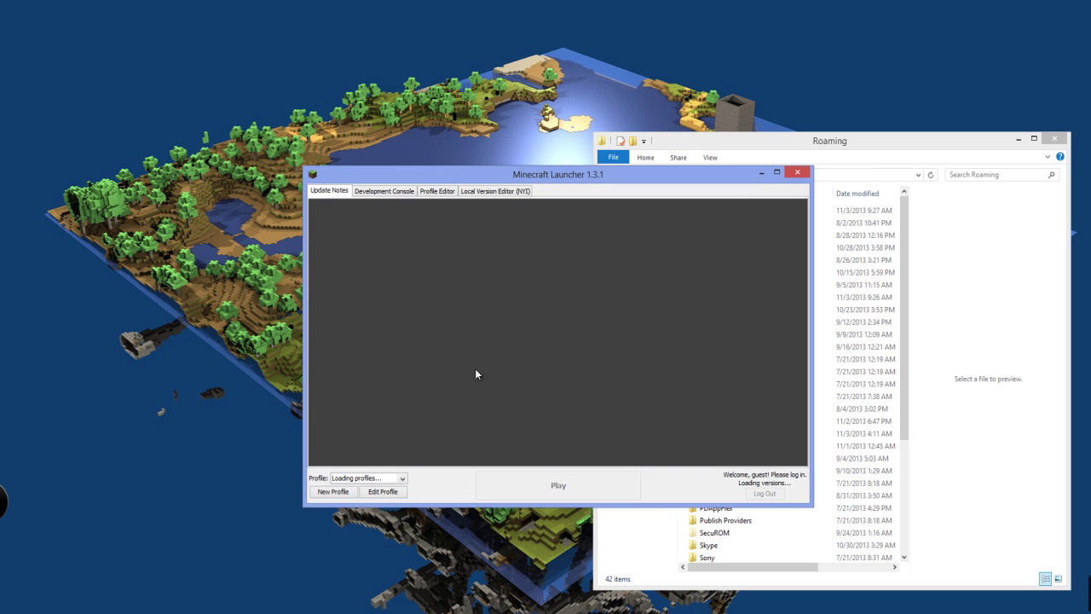
pyautogui.click(383, 492)
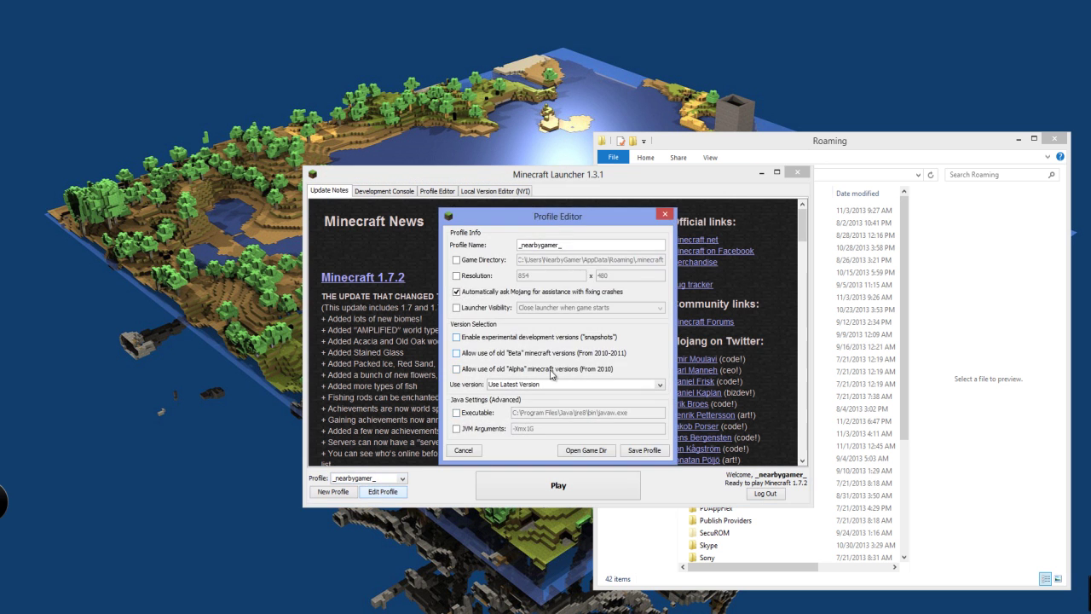
pyautogui.click(522, 384)
pyautogui.click(517, 416)
pyautogui.click(665, 454)
pyautogui.click(580, 483)
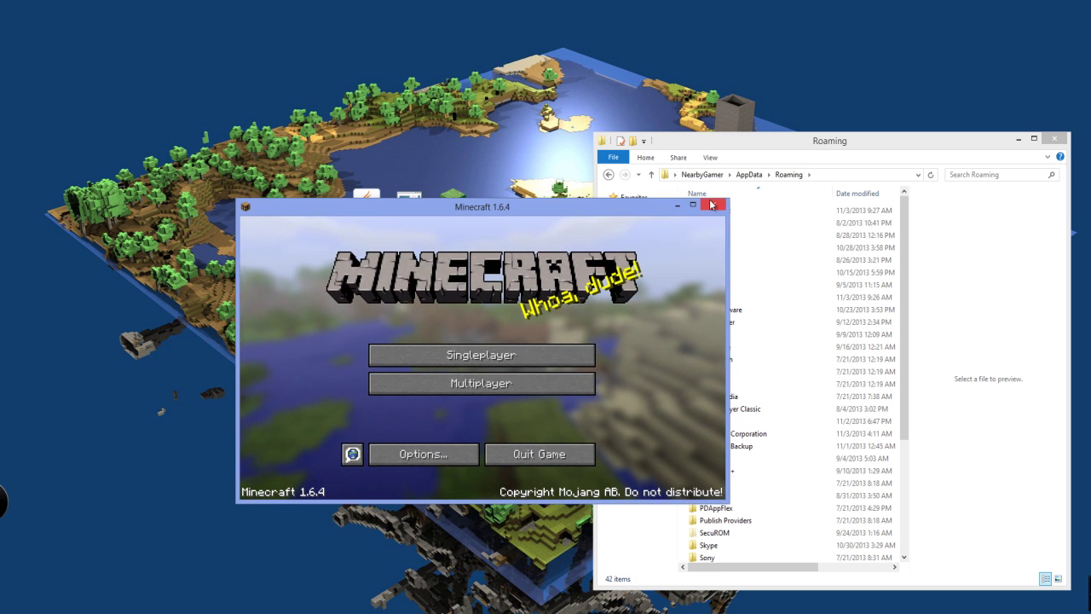
pyautogui.click(366, 209)
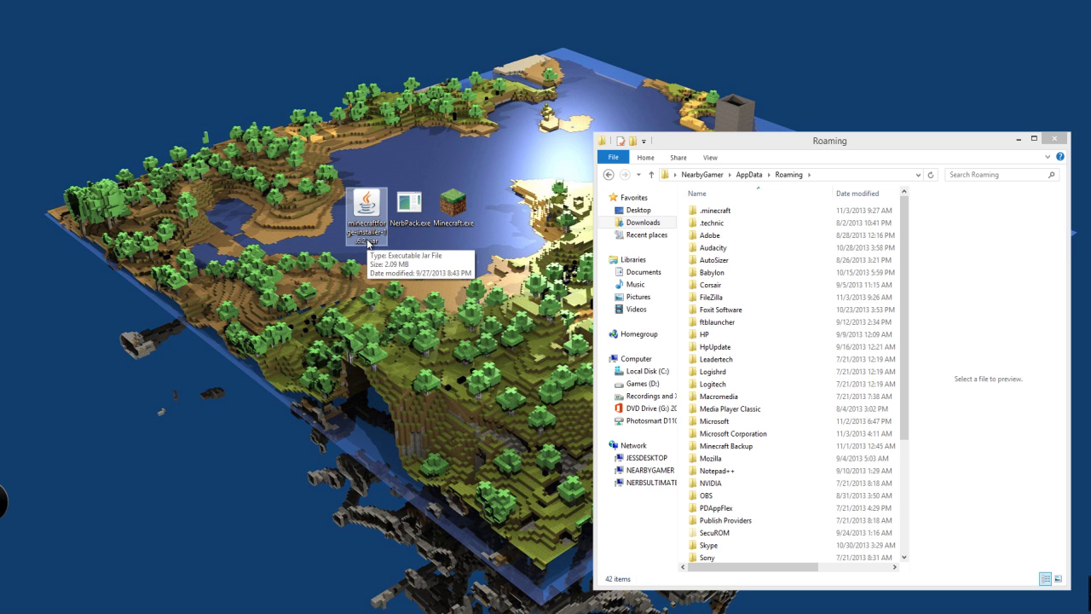
# Run the old Forge installer's client install, which fails with a version error
pyautogui.click(410, 223)
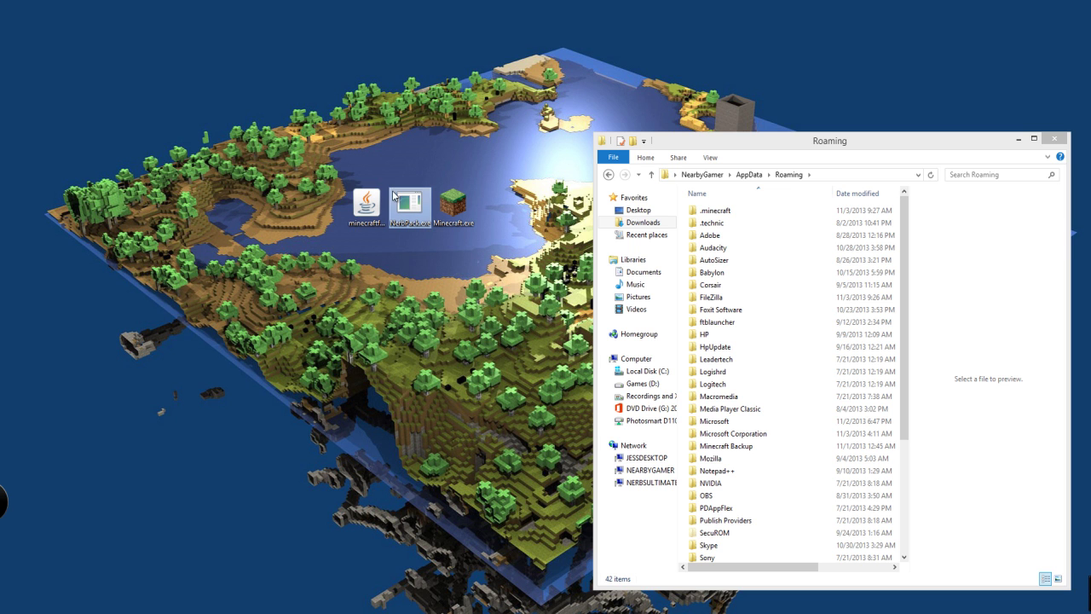
pyautogui.doubleClick(368, 207)
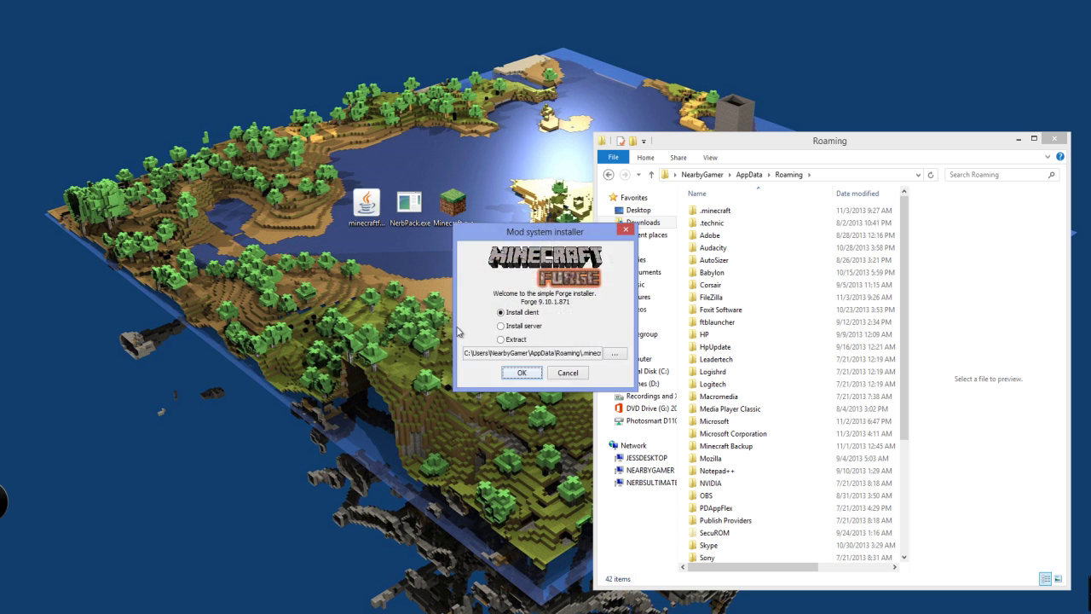
pyautogui.moveTo(576, 353); pyautogui.dragTo(601, 355)
pyautogui.click(535, 372)
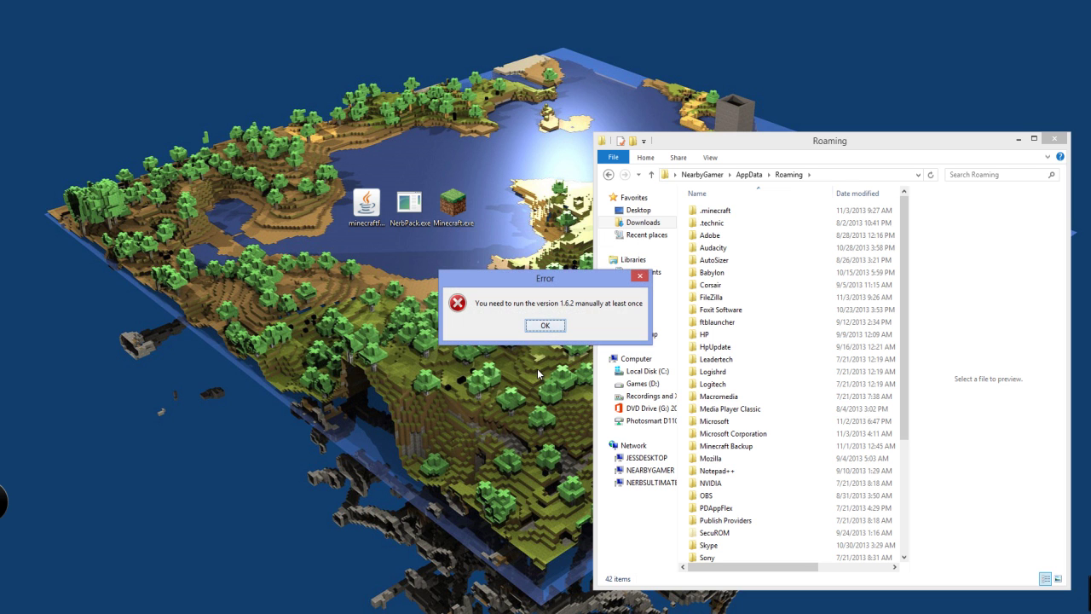
pyautogui.click(544, 325)
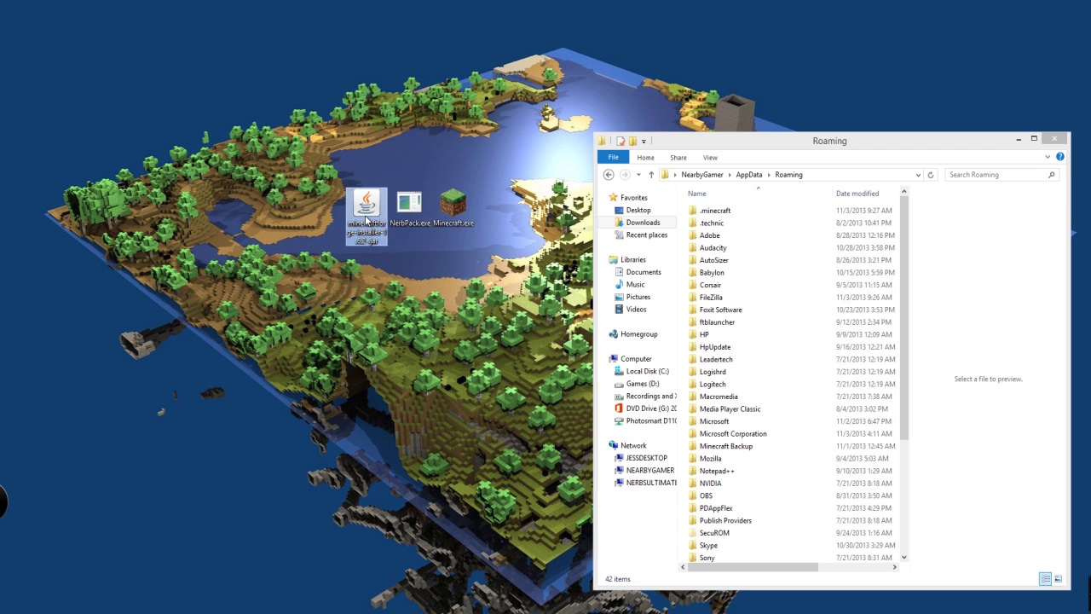
# Replace it with the Forge 1.6.4 installer and install the 9.11.1.939 client profile
pyautogui.press('Delete')
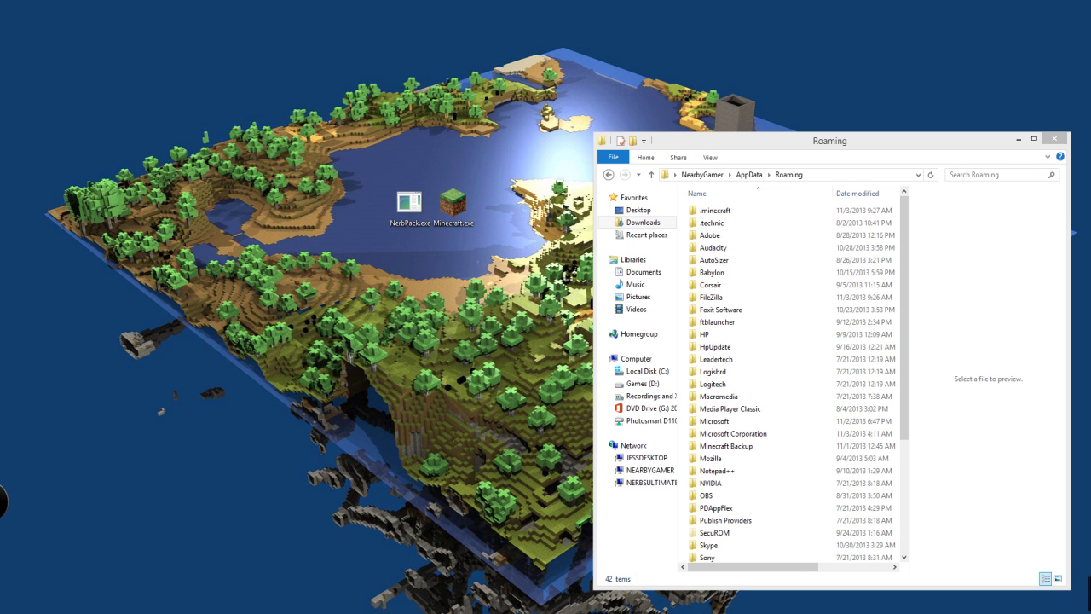
pyautogui.moveTo(0, 213); pyautogui.dragTo(200, 209)
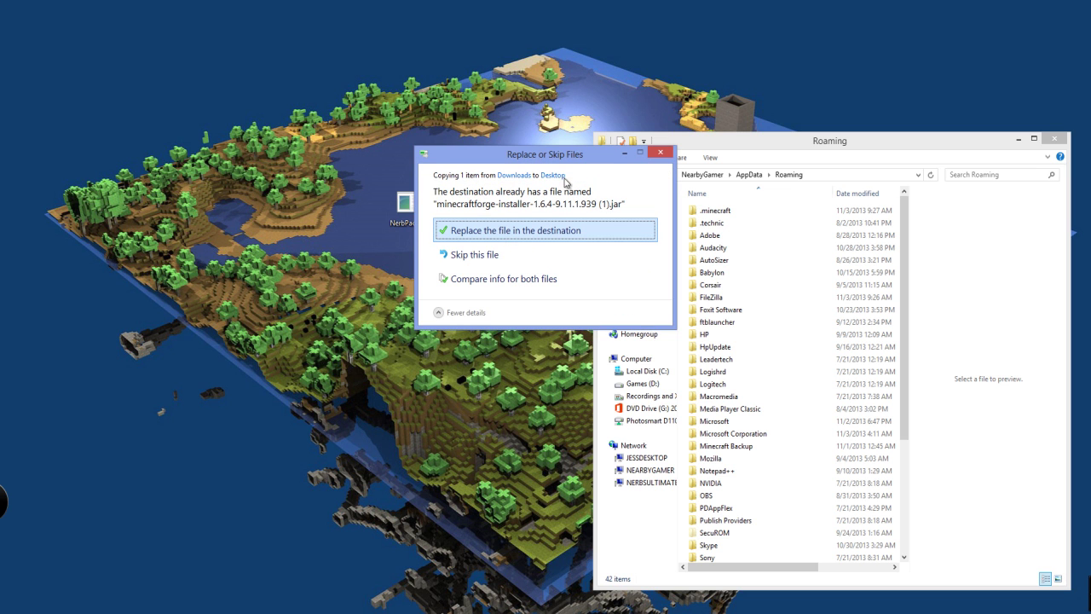
pyautogui.click(658, 152)
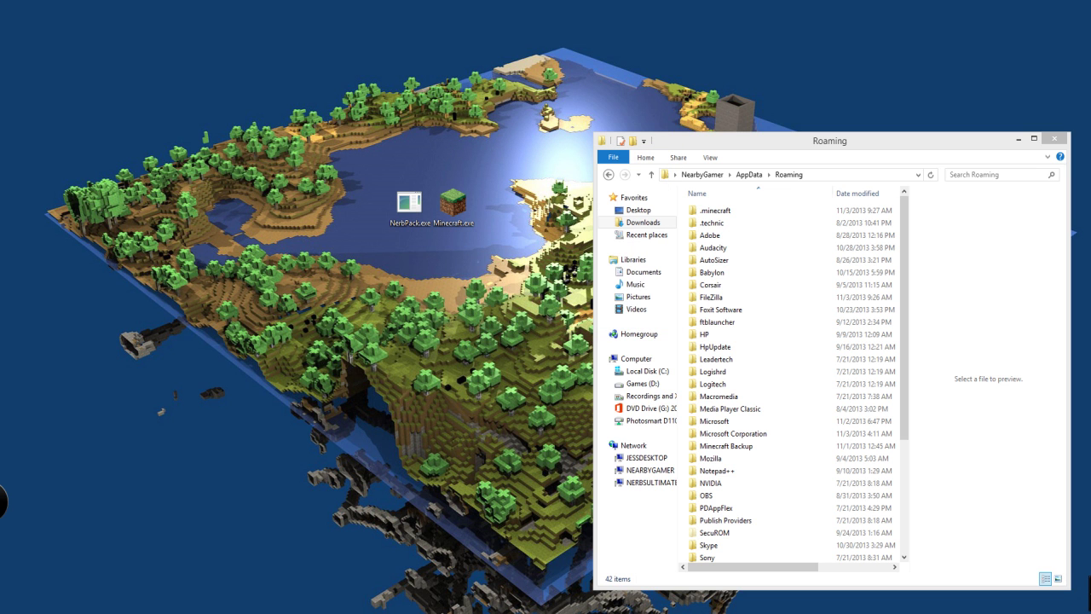
pyautogui.moveTo(528, 224); pyautogui.dragTo(470, 270)
pyautogui.click(472, 422)
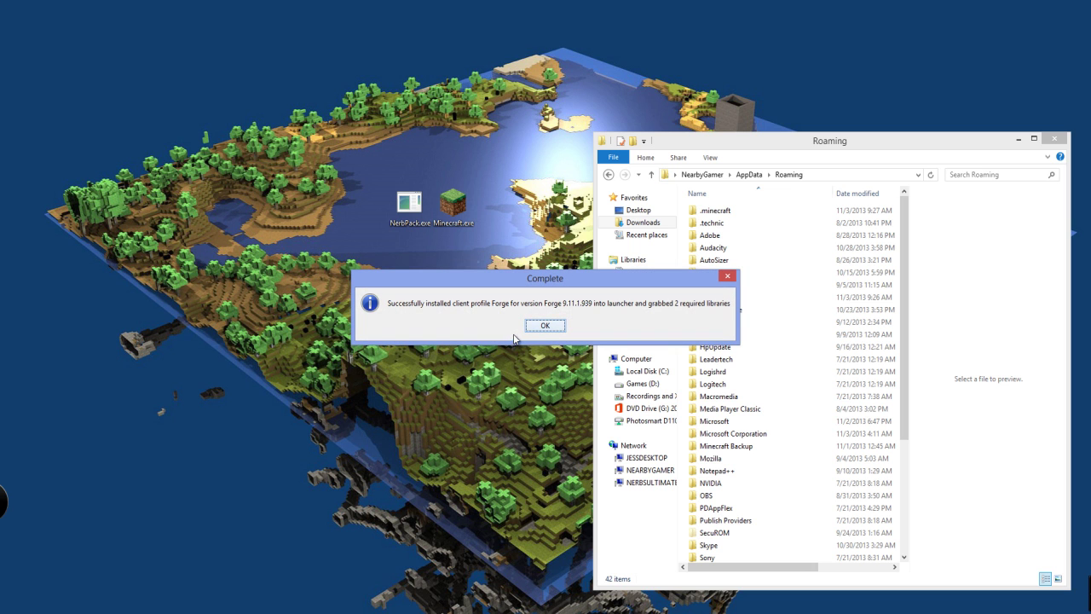
pyautogui.click(540, 328)
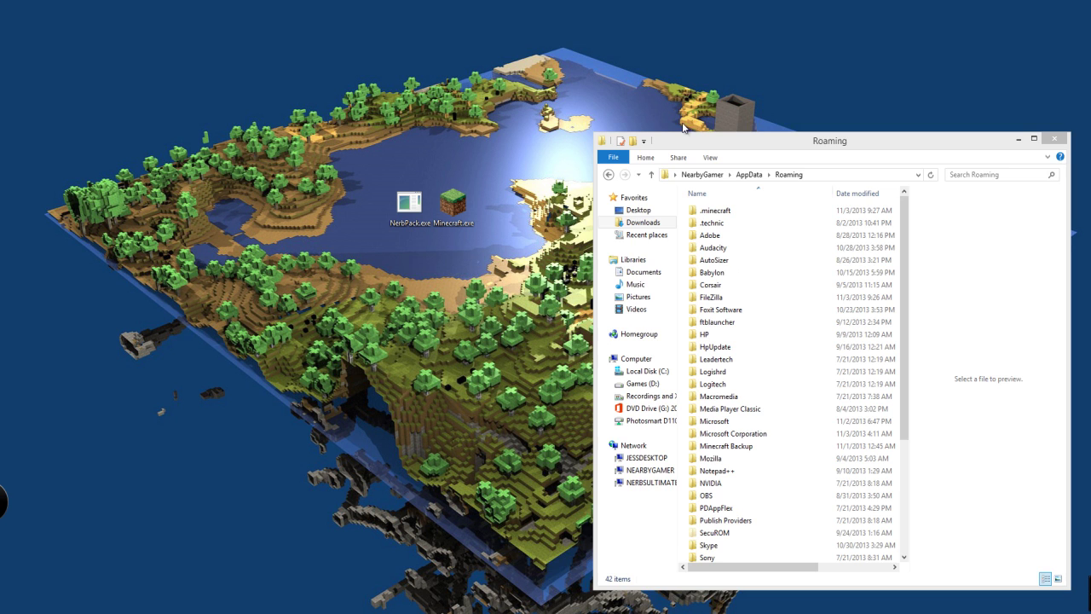
# Launch the Minecraft launcher and select the Forge profile with the logged-in account
pyautogui.moveTo(688, 141); pyautogui.dragTo(672, 137)
pyautogui.doubleClick(454, 209)
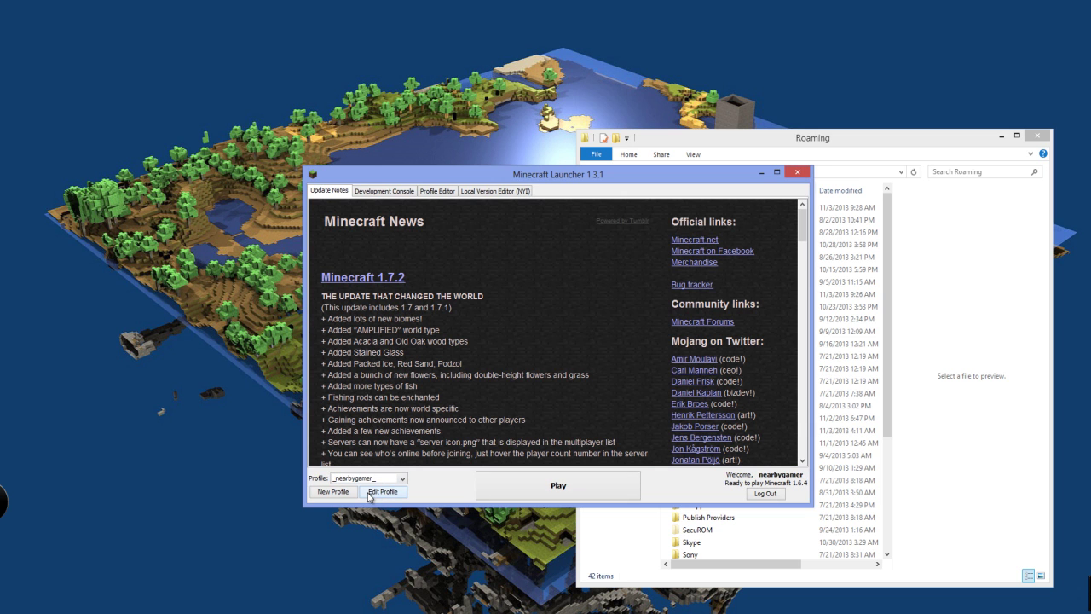
pyautogui.click(382, 492)
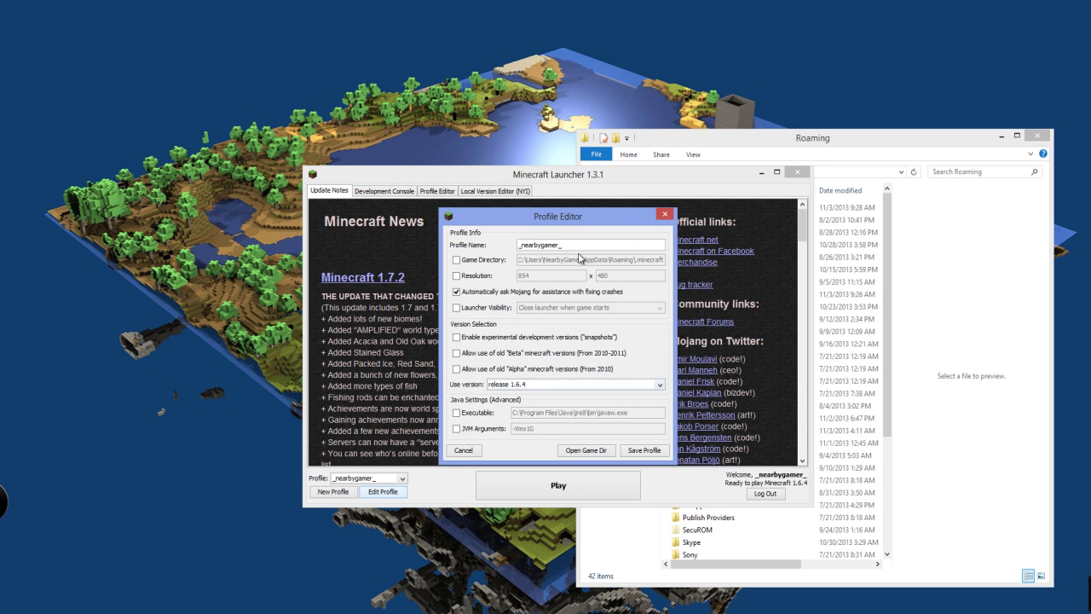
pyautogui.click(630, 451)
pyautogui.click(380, 480)
pyautogui.click(369, 499)
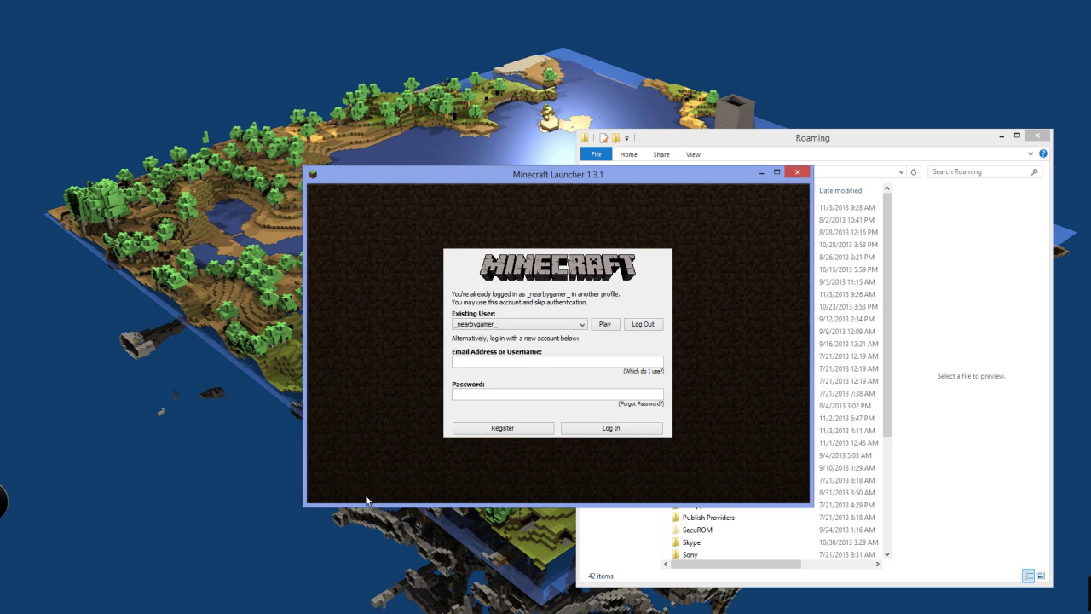
pyautogui.click(607, 326)
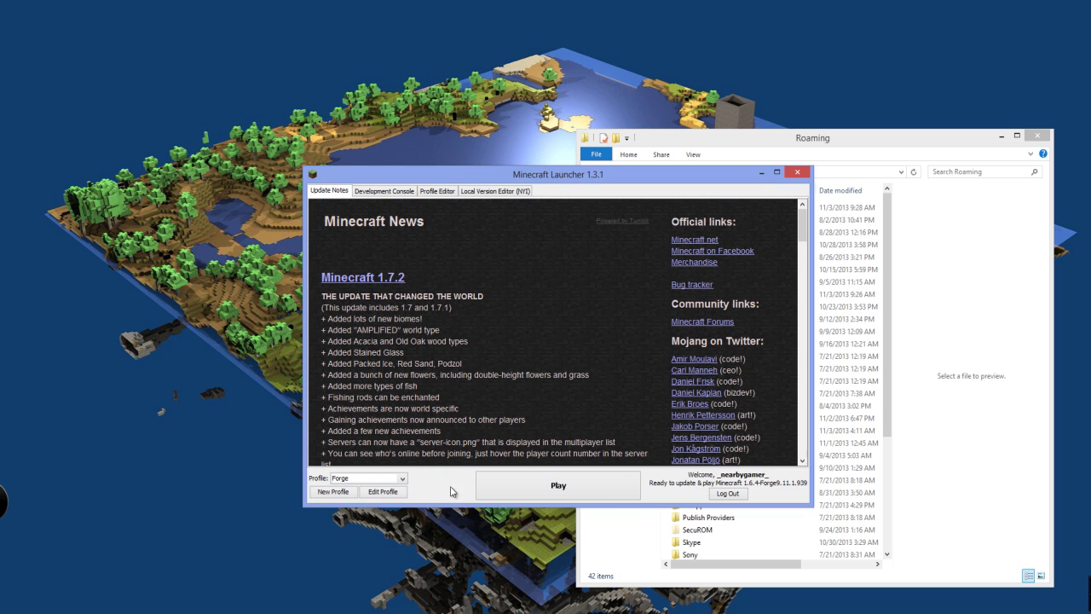
# Set the Forge profile's game directory to .minecraft\NerbServer and save it
pyautogui.click(383, 492)
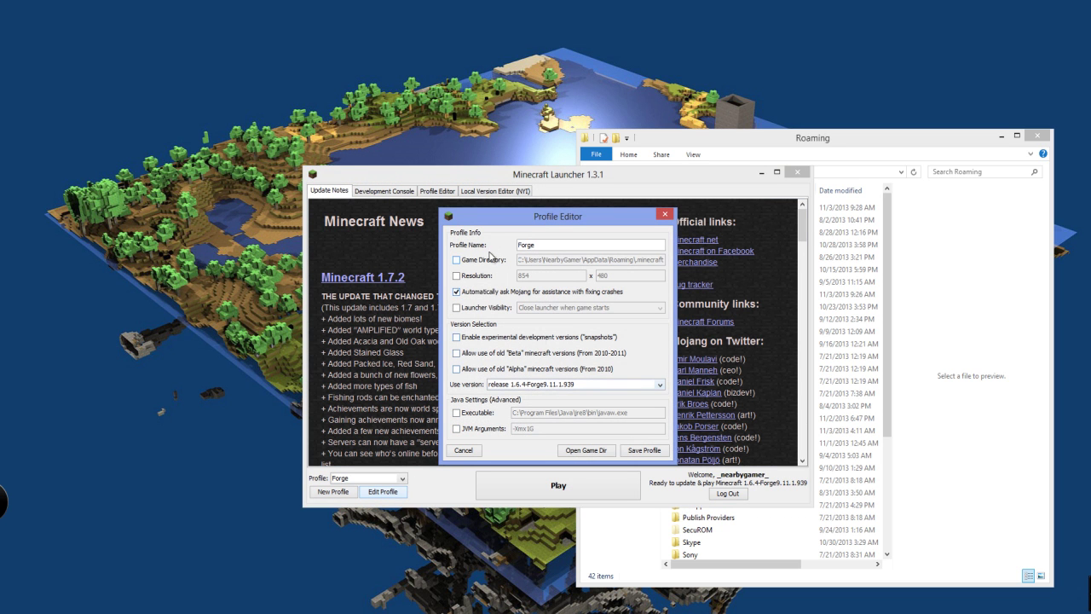
pyautogui.click(485, 261)
pyautogui.click(666, 259)
pyautogui.write('\\')
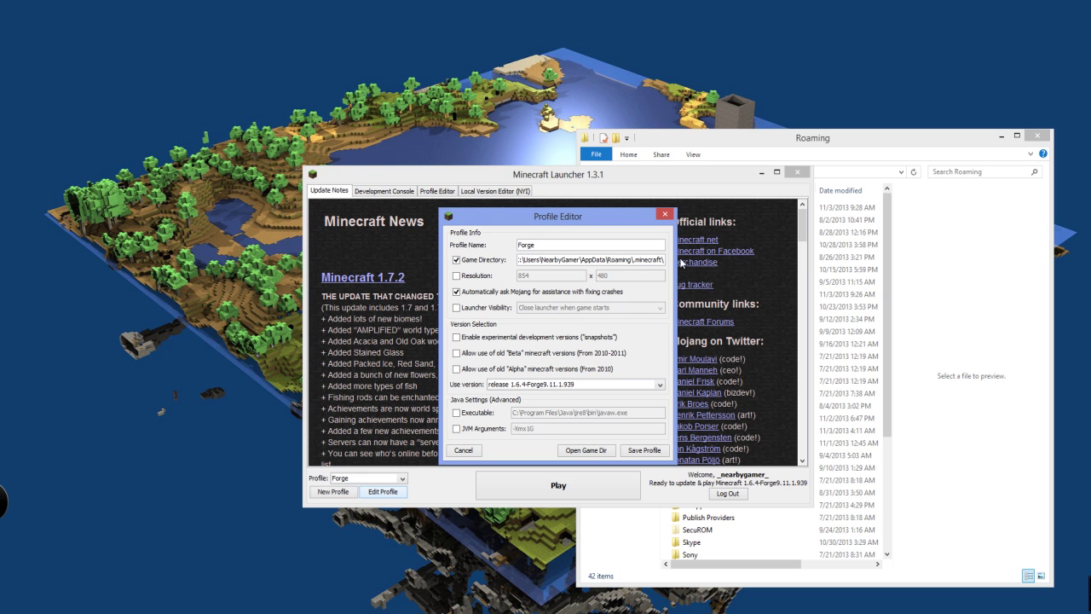
pyautogui.write('NerbServer')
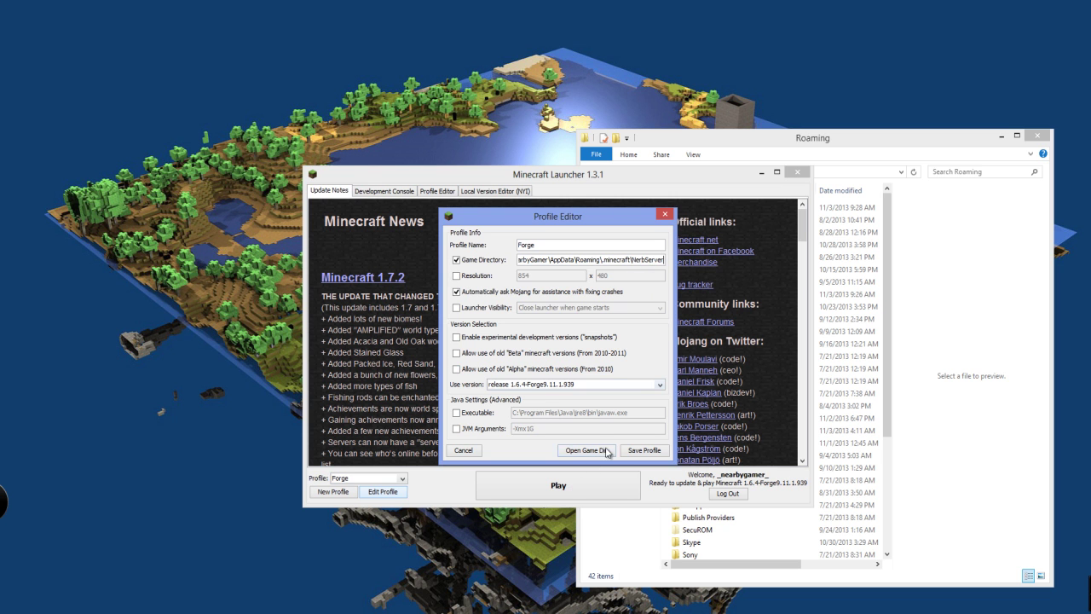
pyautogui.click(644, 450)
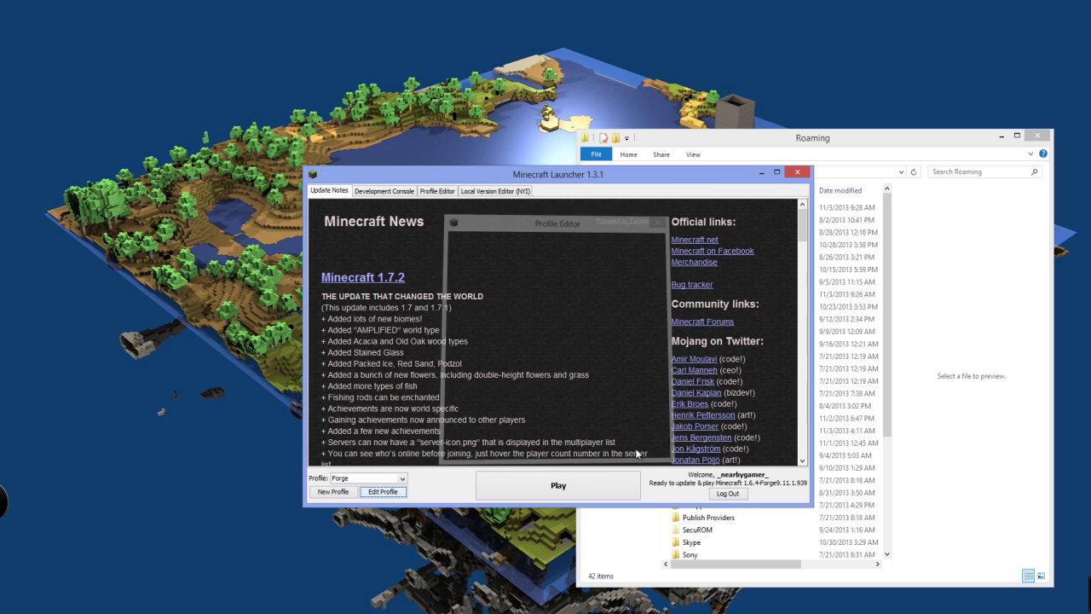
# Run NerbPack.exe to read its path warning, then move it from the desktop into .minecraft
pyautogui.click(797, 174)
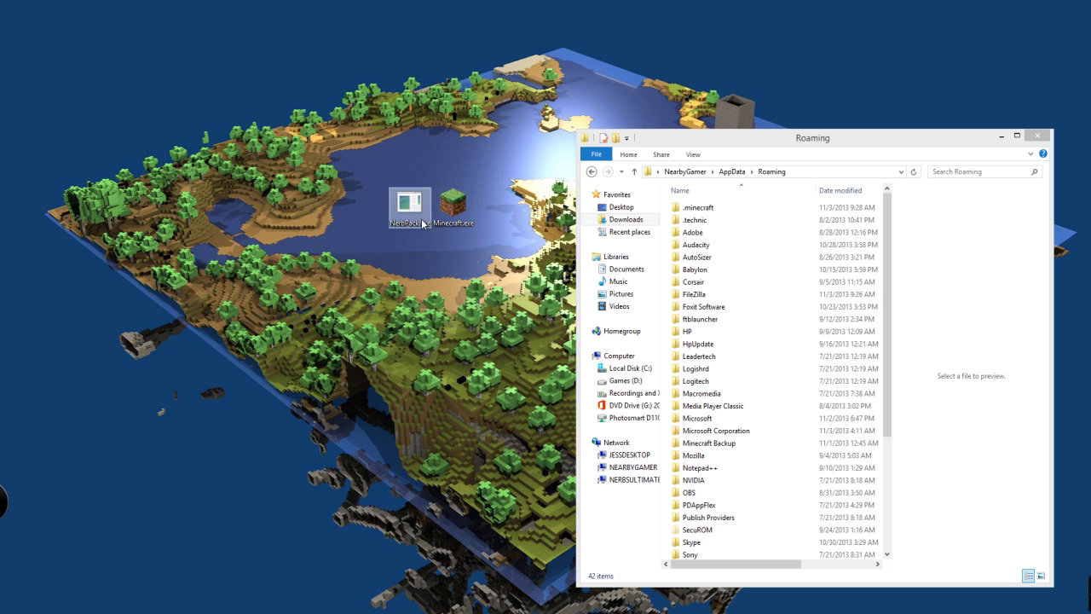
pyautogui.doubleClick(418, 213)
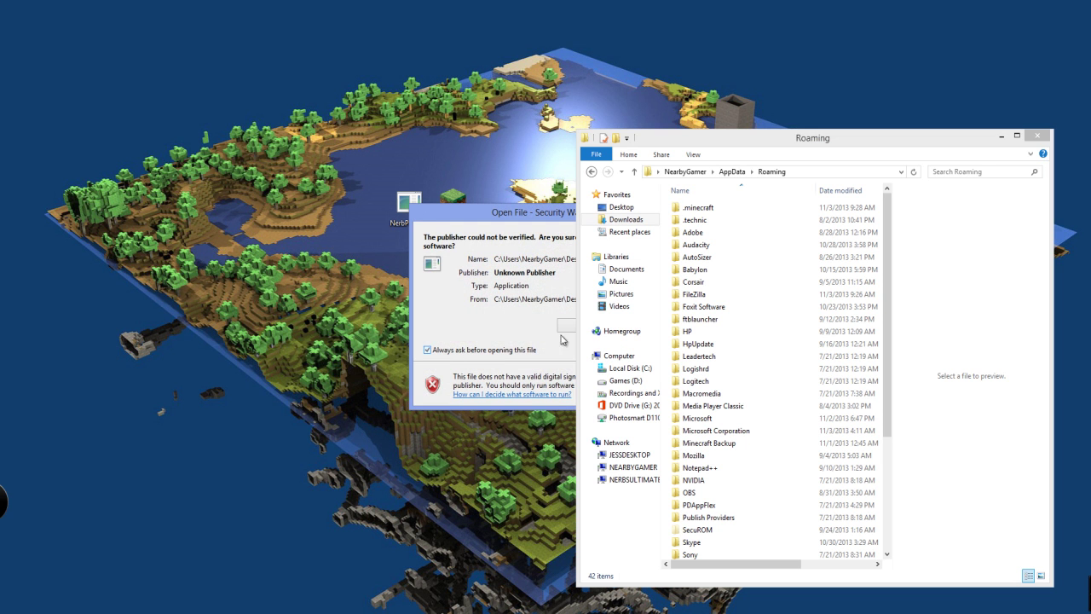
pyautogui.click(568, 335)
pyautogui.moveTo(208, 26); pyautogui.dragTo(506, 293)
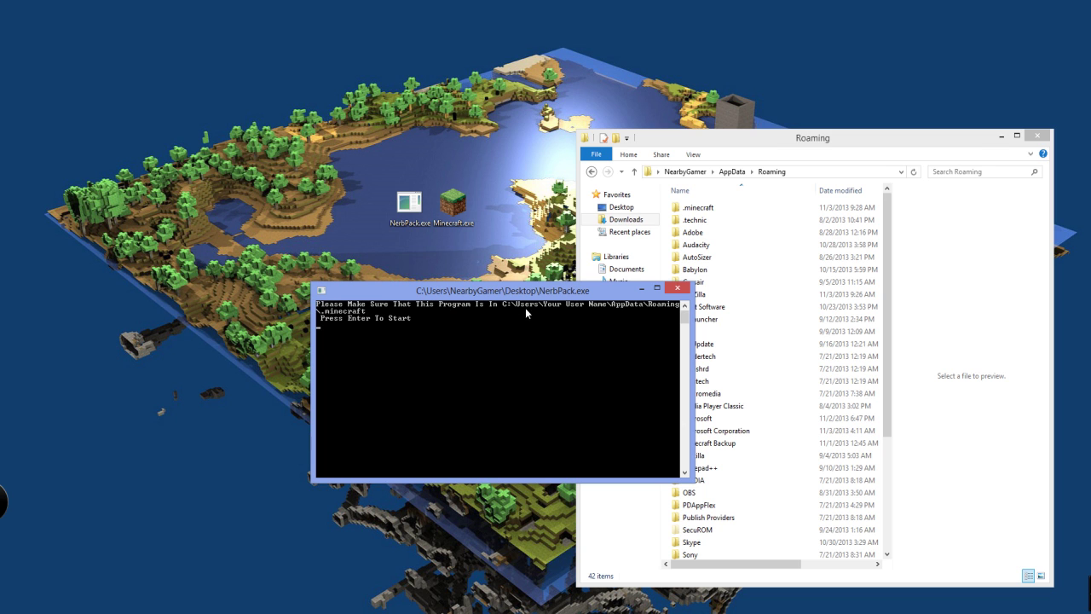
pyautogui.click(675, 290)
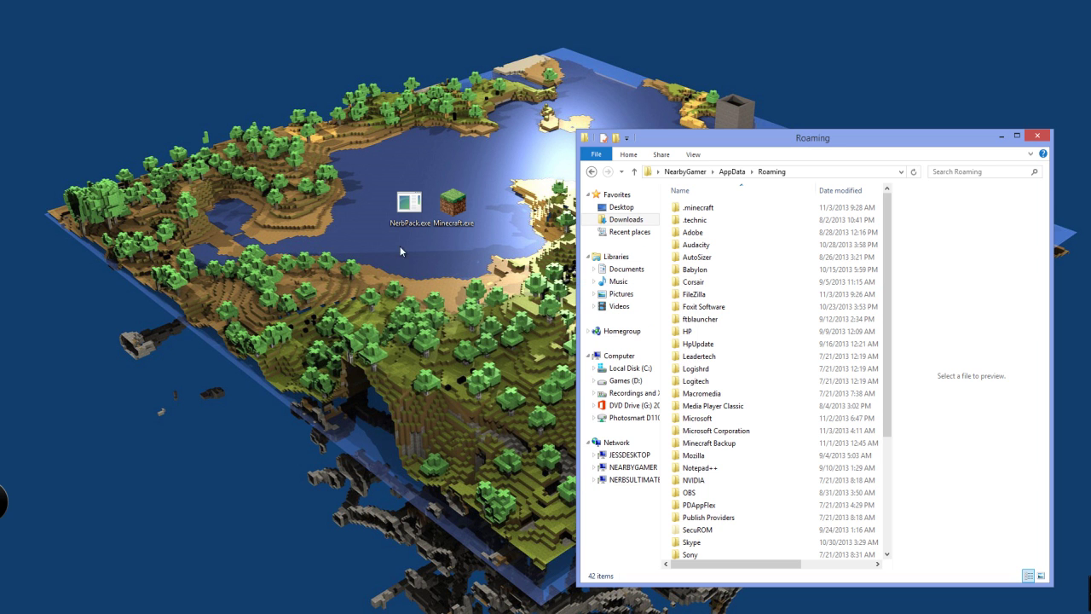
pyautogui.doubleClick(716, 209)
pyautogui.moveTo(410, 203); pyautogui.dragTo(789, 404)
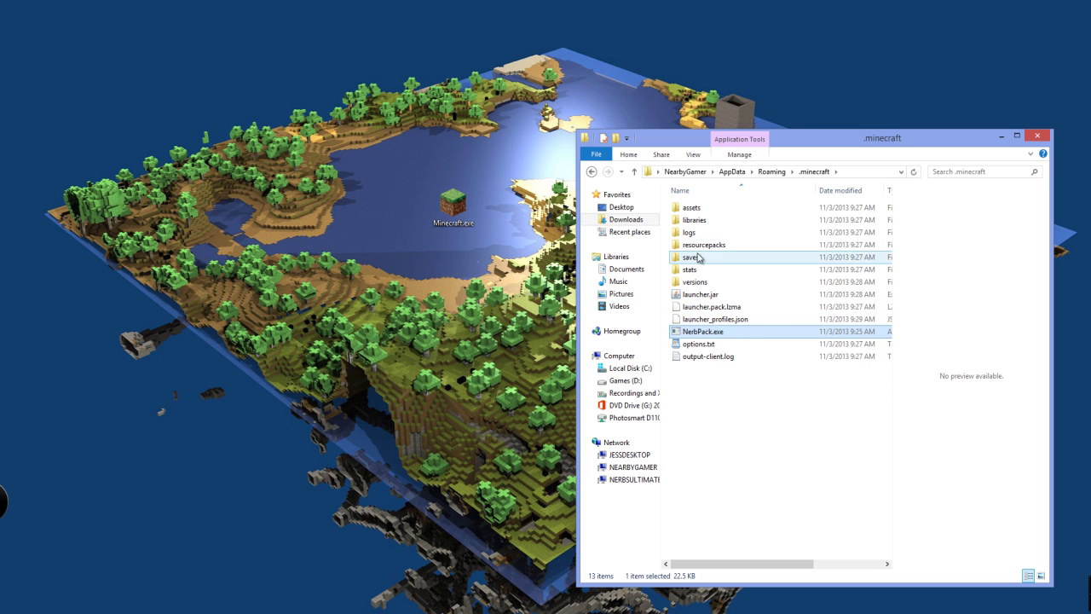
# Run NerbPack.exe from .minecraft to download mods and configs, then view the NerbServer folder
pyautogui.doubleClick(714, 333)
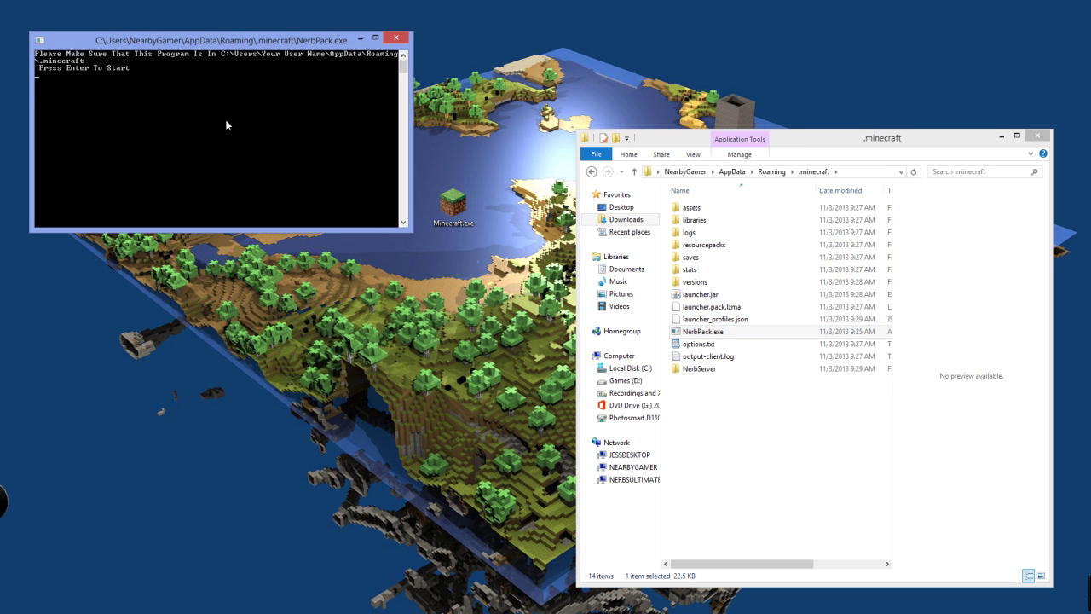
pyautogui.press('Return')
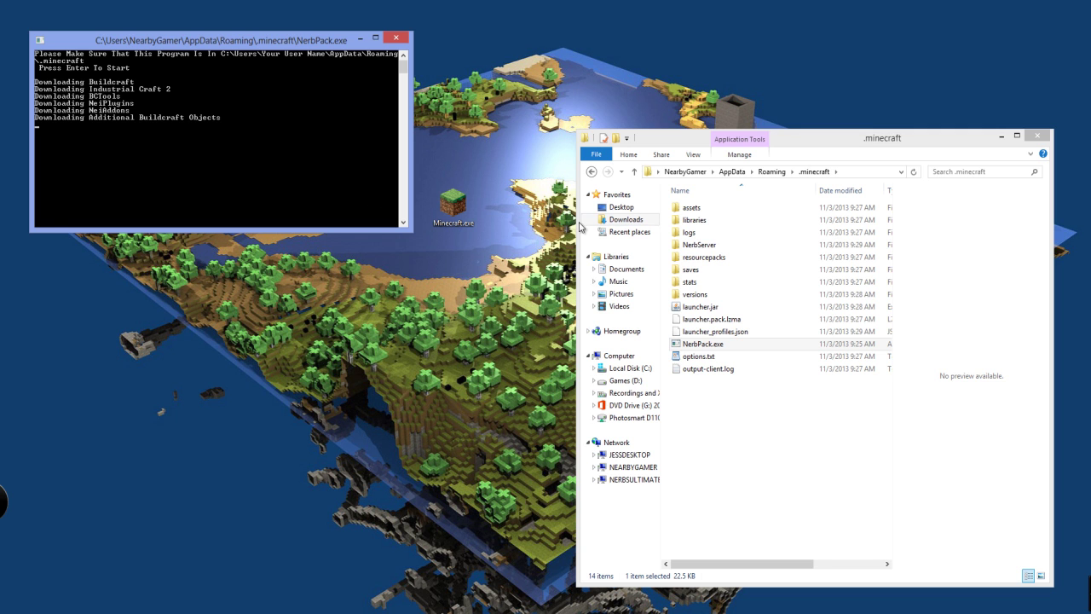
pyautogui.doubleClick(701, 245)
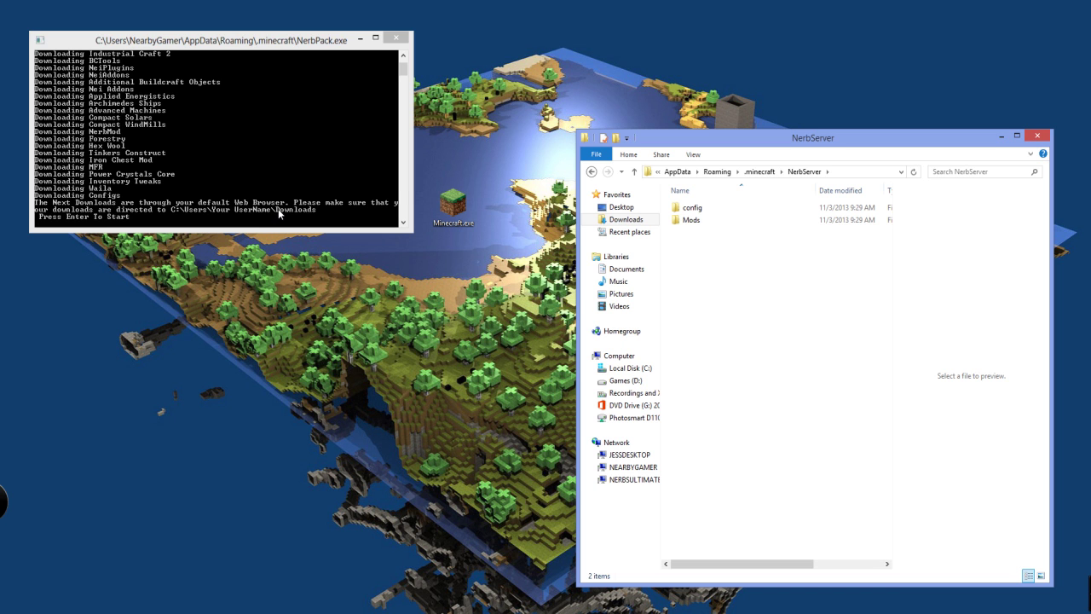
# Extract config.zip in place inside NerbServer's config folder
pyautogui.doubleClick(694, 208)
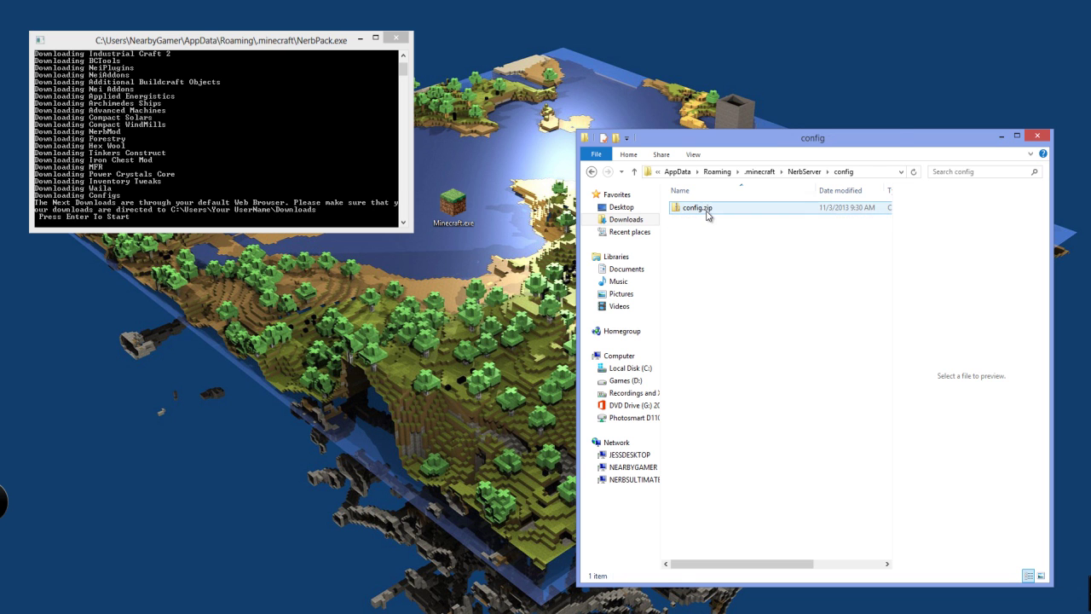
pyautogui.rightClick(702, 214)
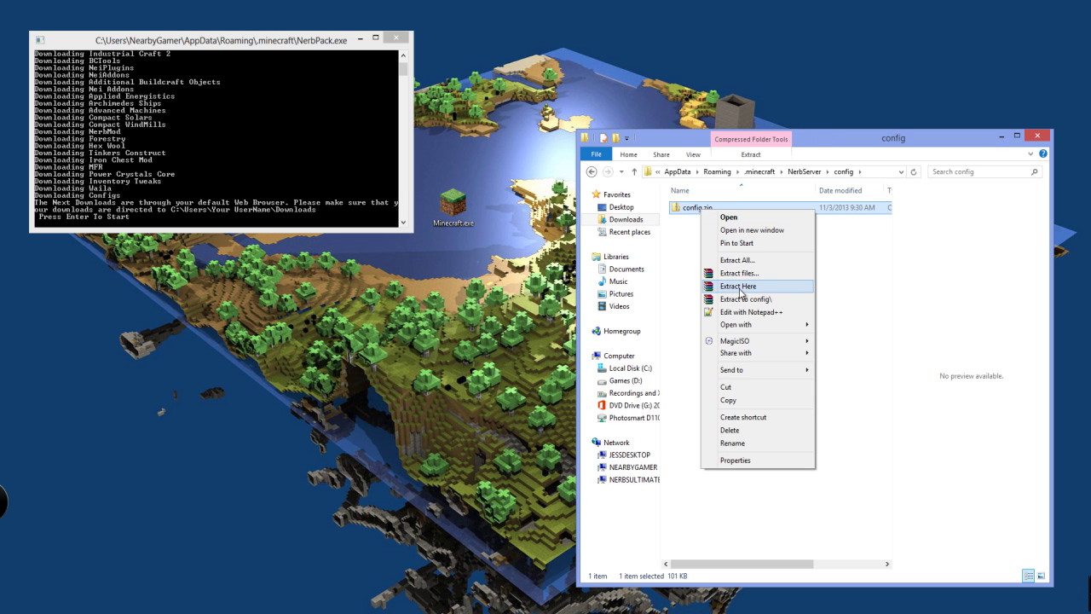
pyautogui.click(738, 286)
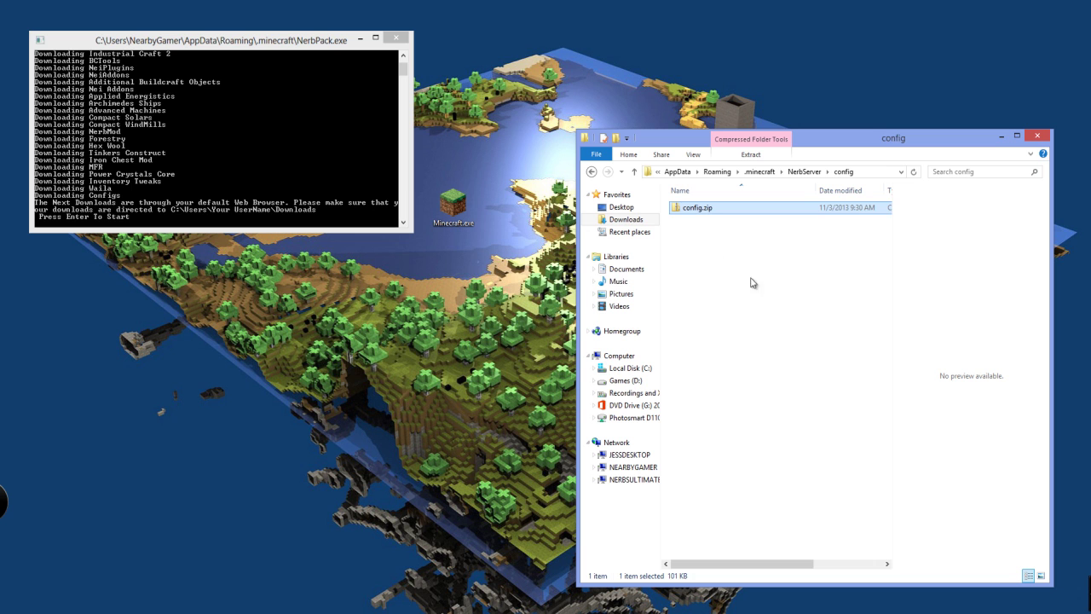
# Return to NerbServer and continue NerbPack to the Ender IO download page
pyautogui.click(591, 171)
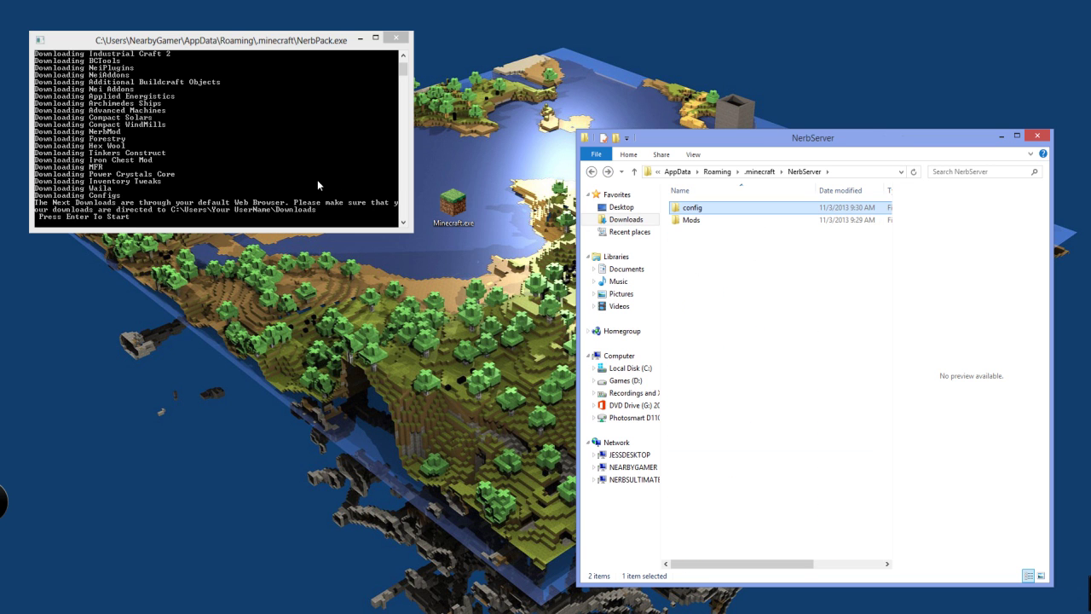
pyautogui.click(363, 176)
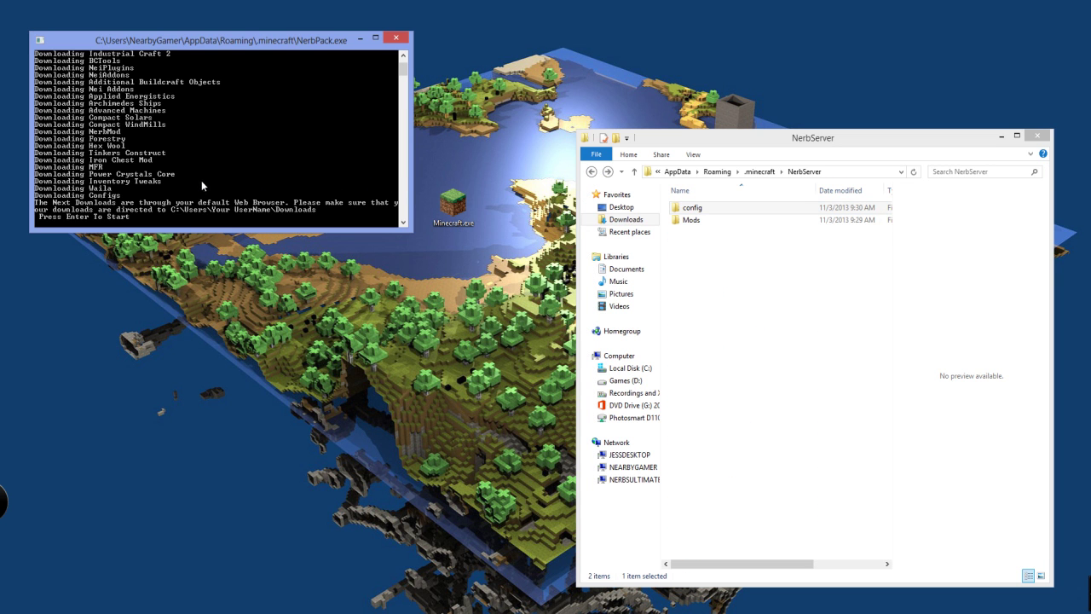
pyautogui.press('Return')
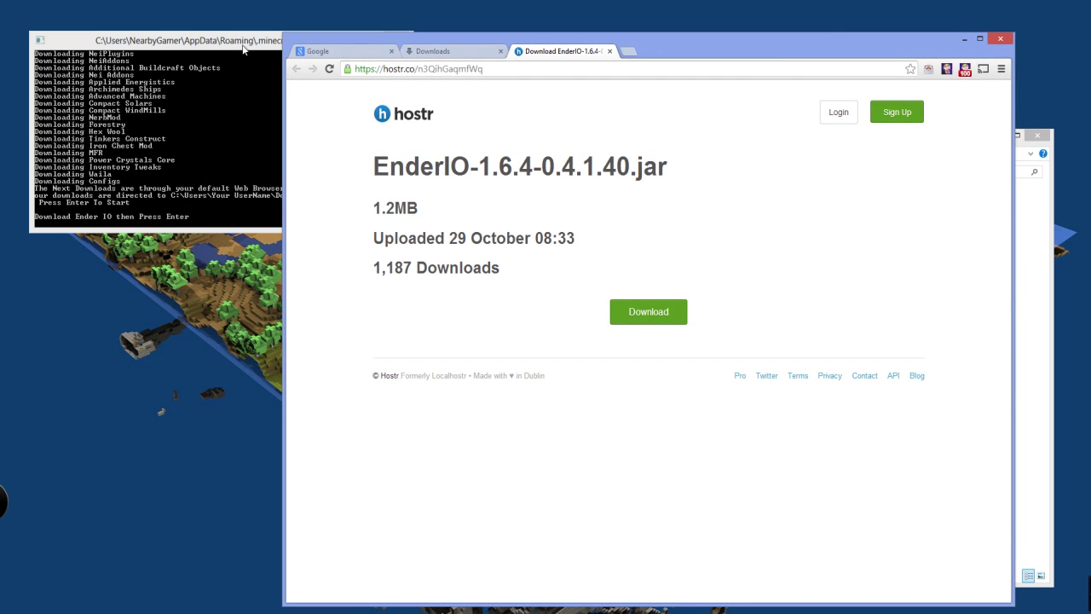
# Download the EnderIO 1.6.4 jar and keep the flagged download
pyautogui.hotkey('alt', 'Tab')
pyautogui.moveTo(729, 62); pyautogui.dragTo(774, 56)
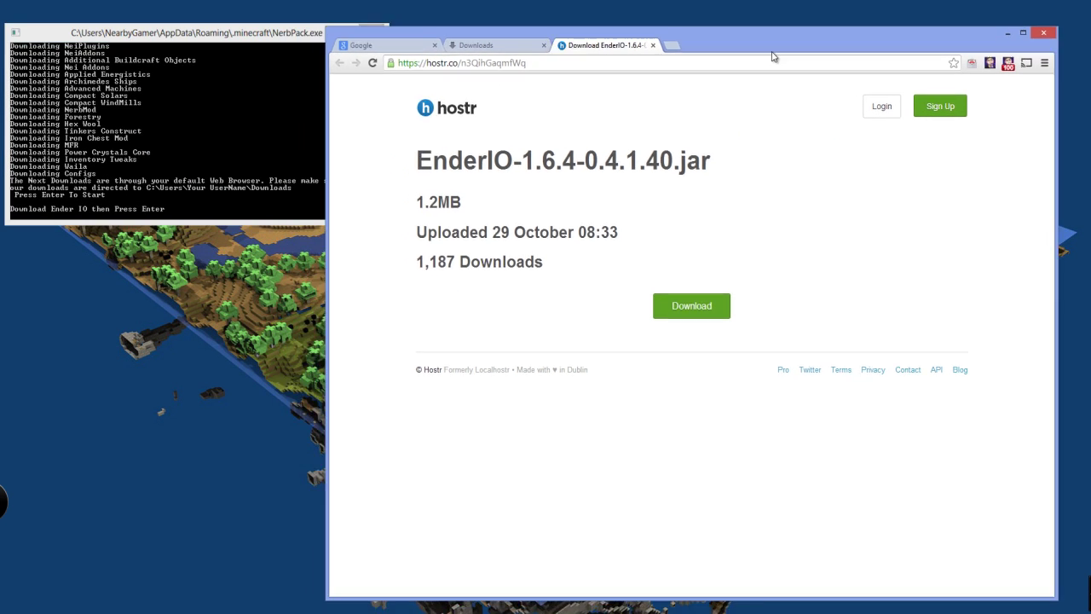
pyautogui.click(683, 299)
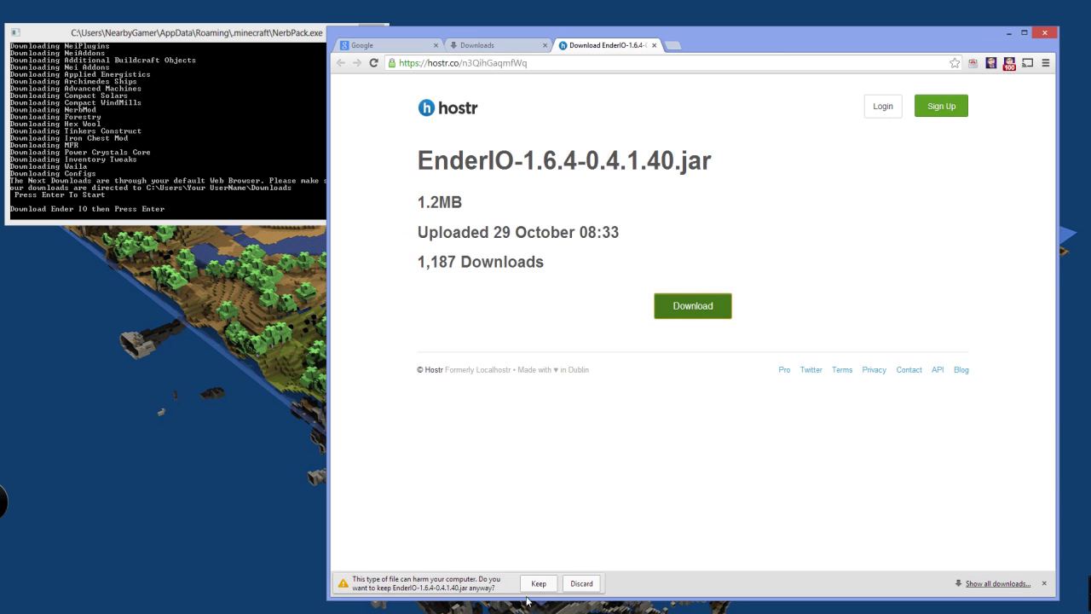
pyautogui.click(522, 583)
pyautogui.hotkey('alt', 'Tab')
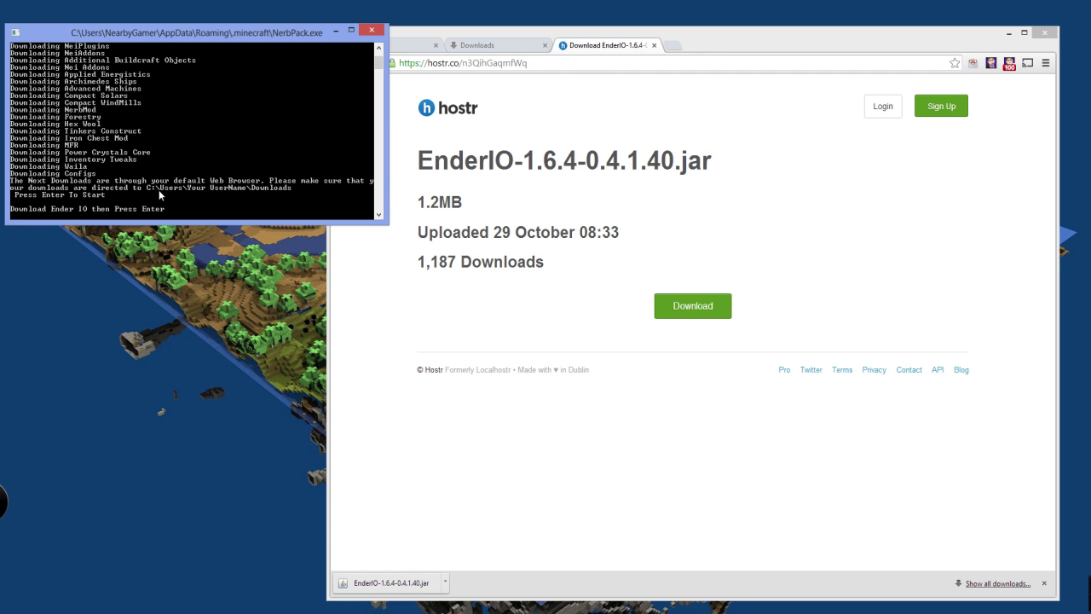
# Download ChatBubbles1.6.4.zip and the extrautils 0.3.4 archive, dismissing an ad popup
pyautogui.press('Return')
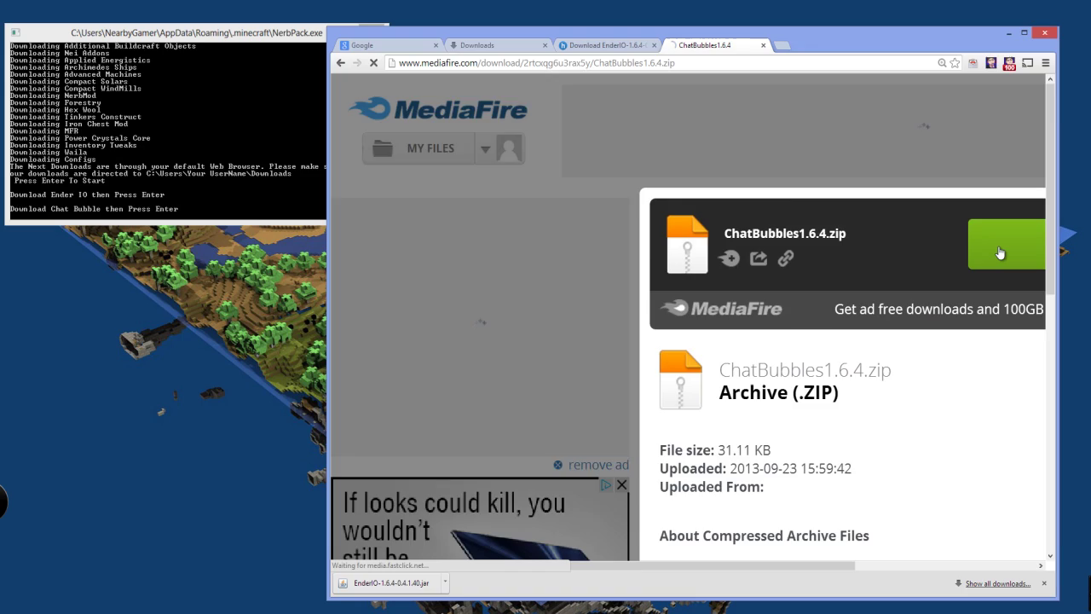
pyautogui.click(1000, 253)
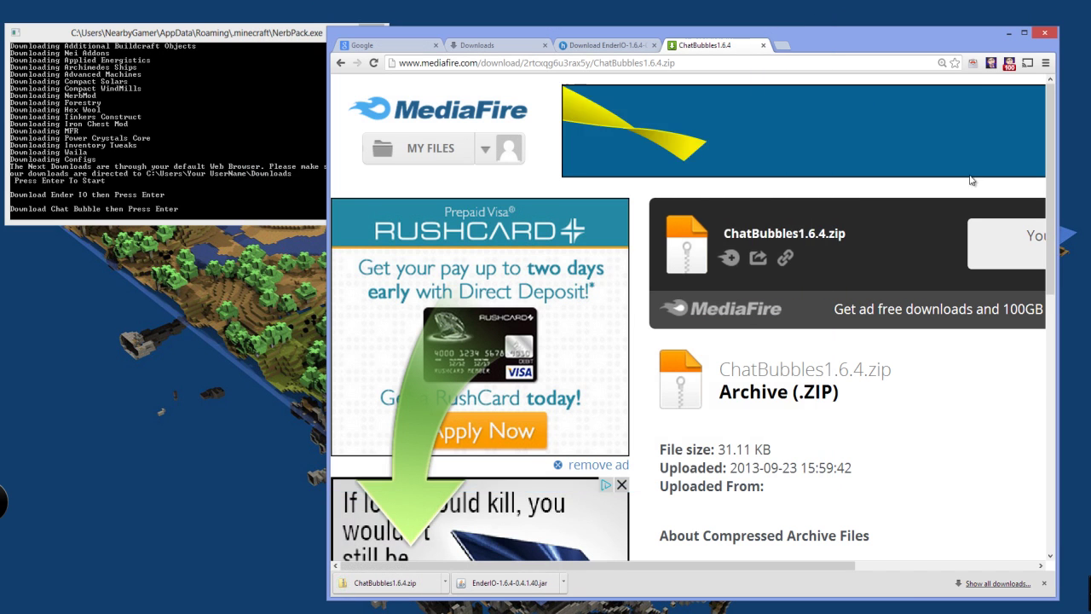
pyautogui.click(155, 126)
pyautogui.press('Return')
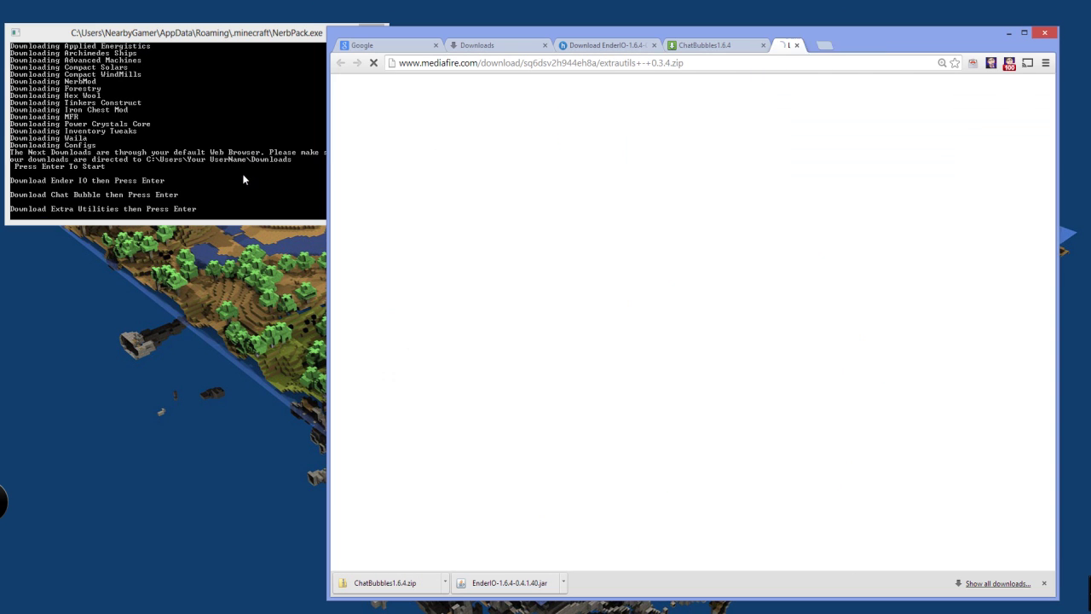
pyautogui.click(1019, 244)
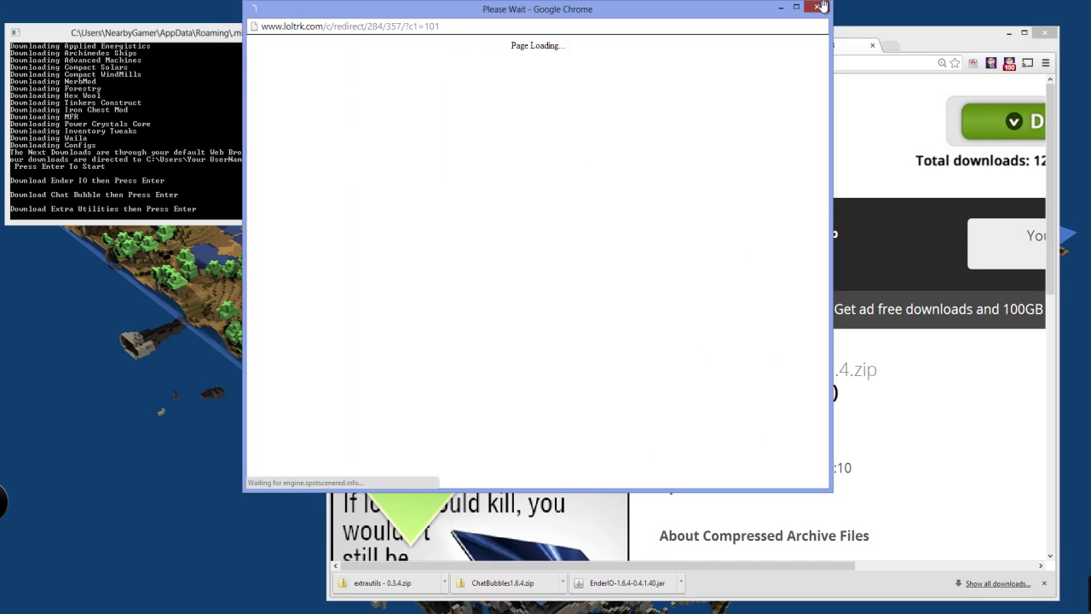
pyautogui.click(817, 7)
pyautogui.click(288, 213)
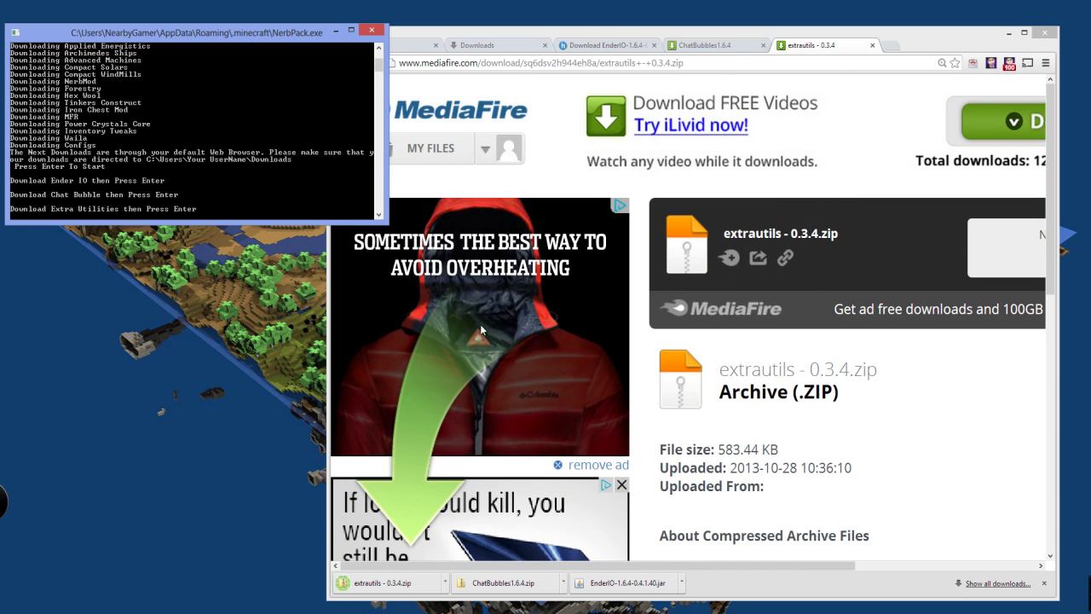
# Download the noVoidFog and BILLUND1.01.zip archives, closing the ad popups
pyautogui.press('Return')
pyautogui.click(846, 47)
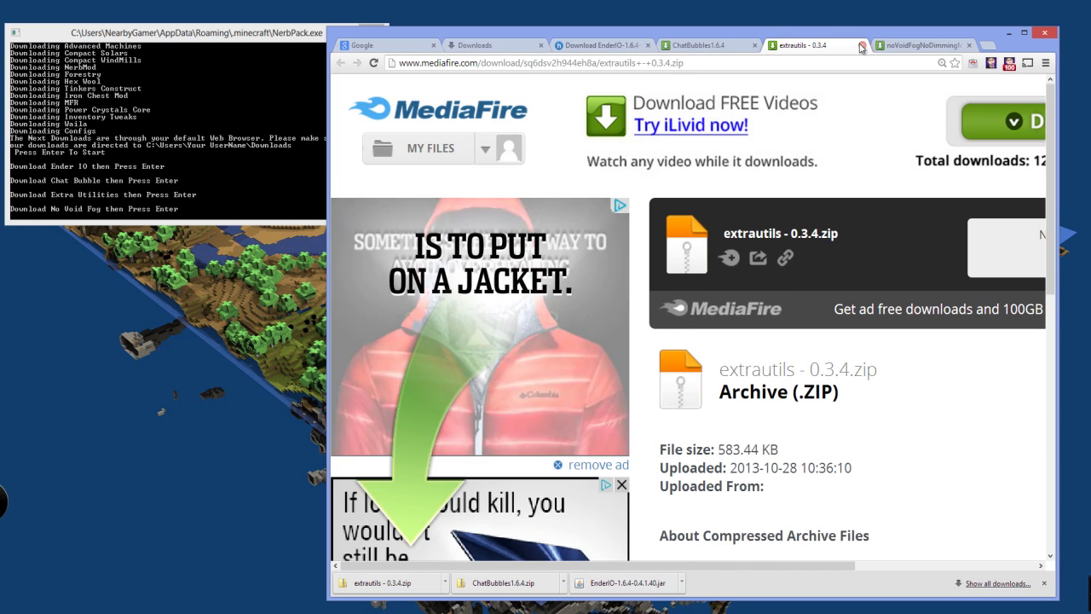
pyautogui.click(862, 45)
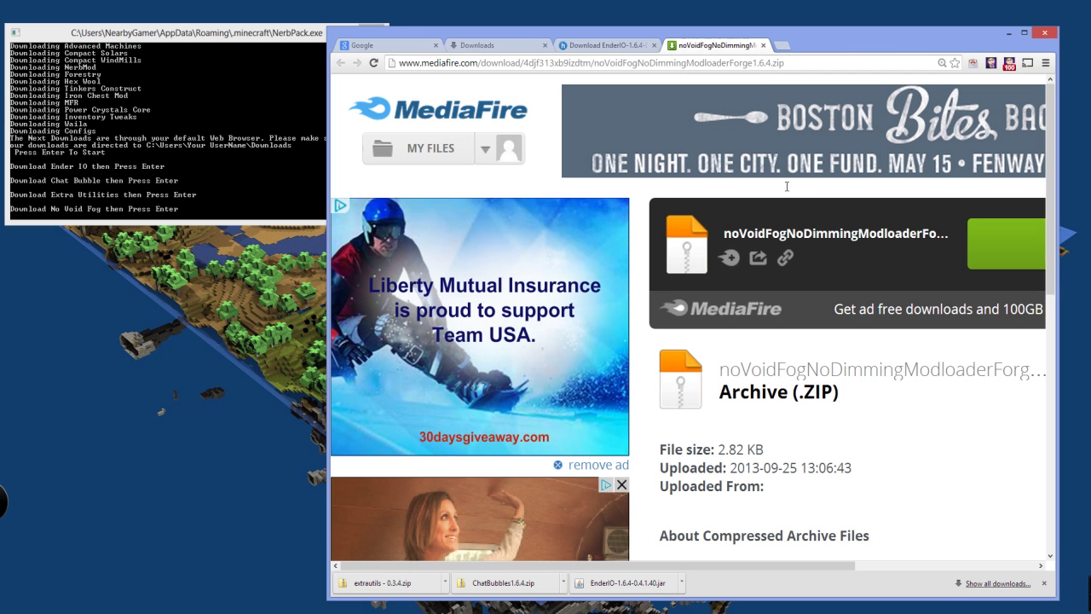
pyautogui.click(1006, 244)
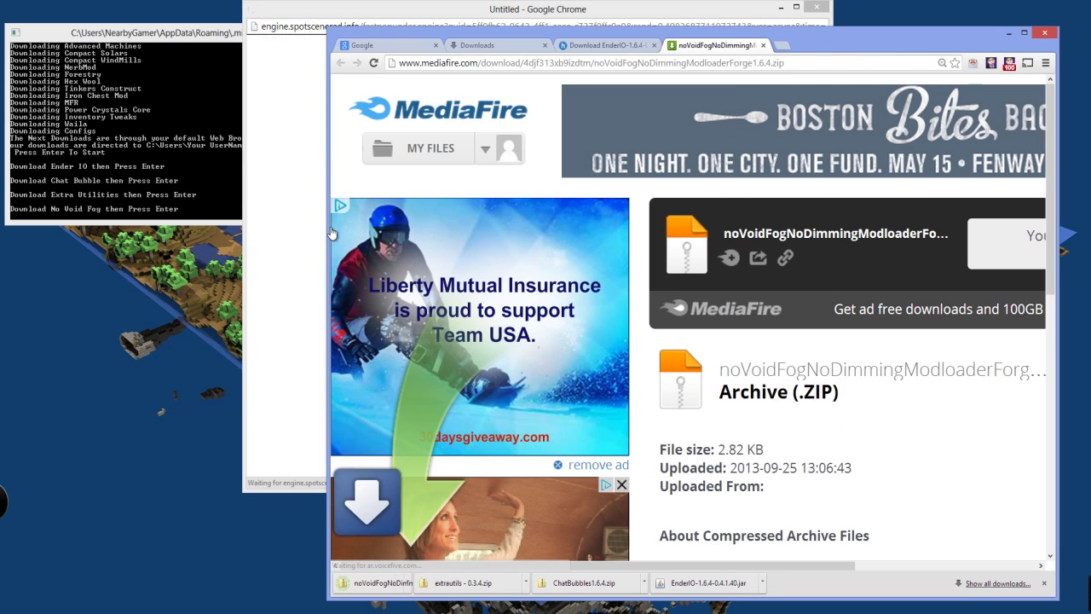
pyautogui.click(182, 198)
pyautogui.press('Return')
pyautogui.click(806, 12)
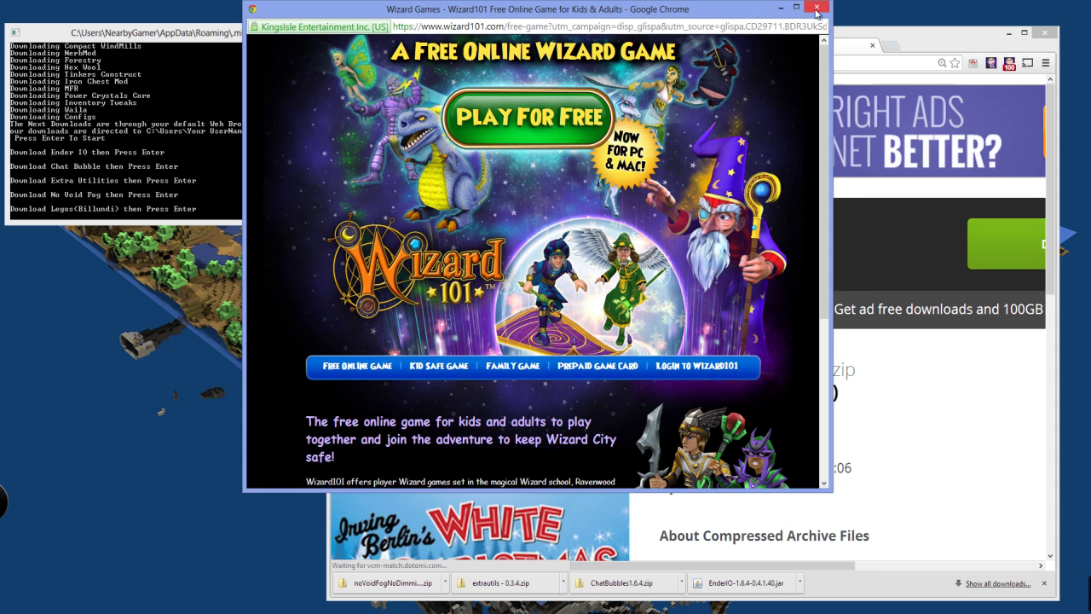
pyautogui.click(817, 9)
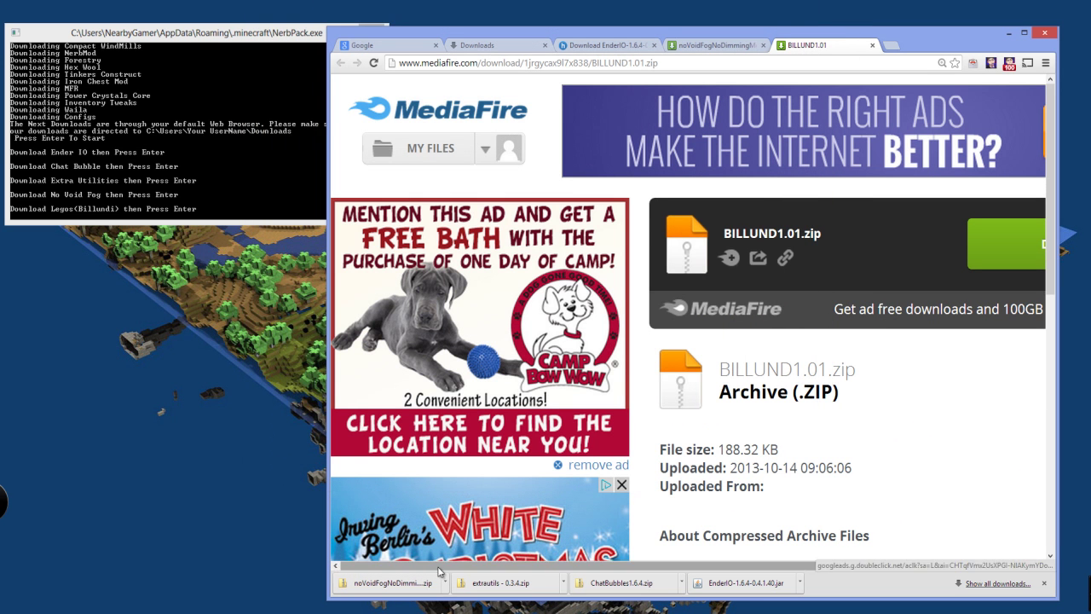
pyautogui.click(989, 245)
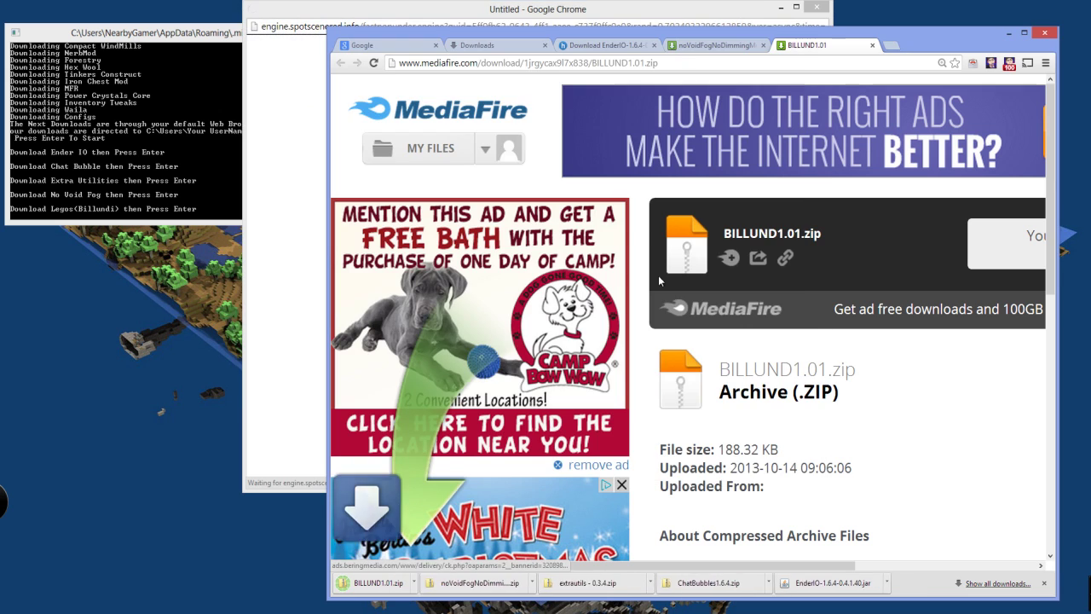
pyautogui.click(817, 9)
# Download chisel 1.4.9fix (kept despite warning) and ZansMinimap1.6.4, reaching the AdFly downloads
pyautogui.click(156, 156)
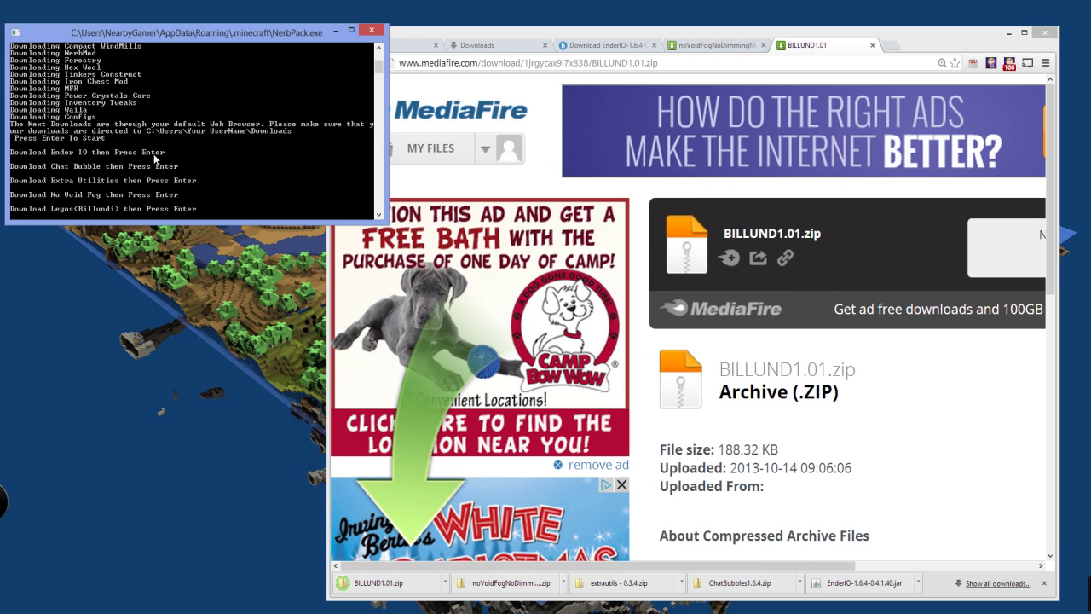
pyautogui.press('Return')
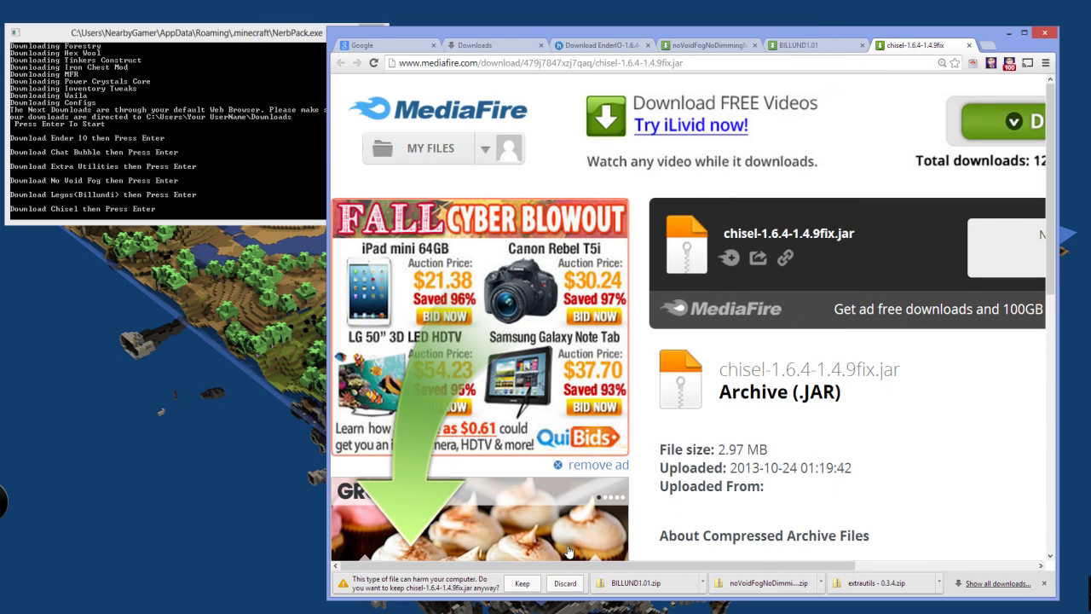
pyautogui.click(521, 583)
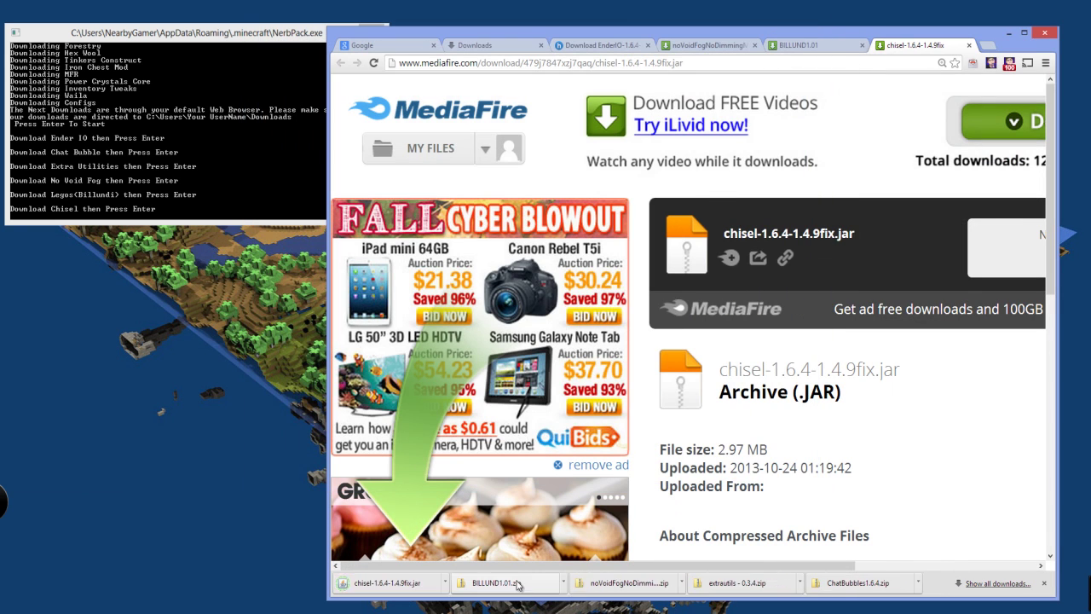
pyautogui.click(196, 138)
pyautogui.press('Return')
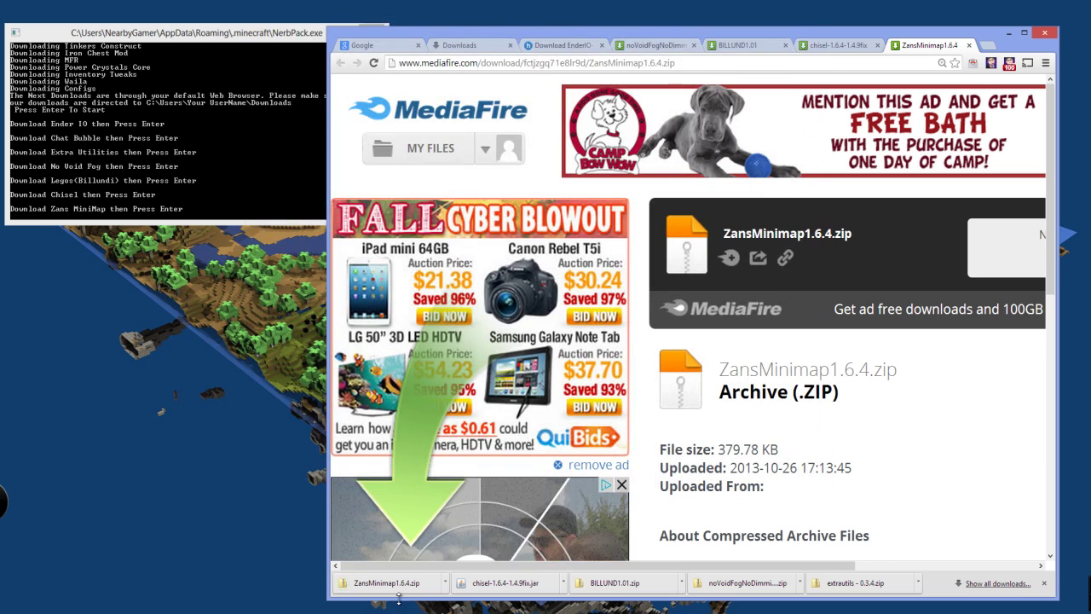
pyautogui.click(135, 147)
pyautogui.press('Return')
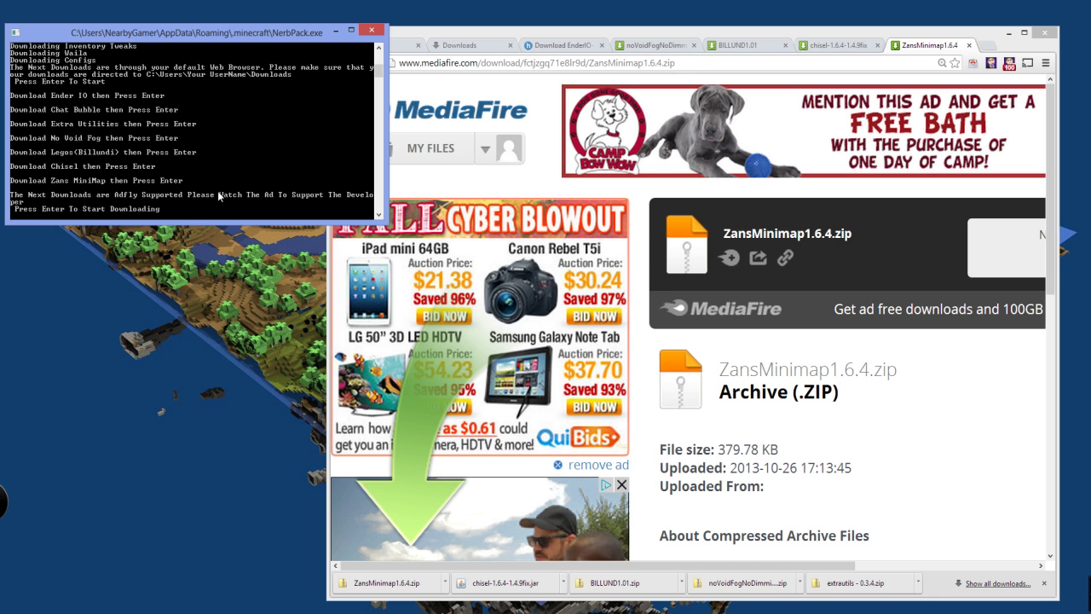
# Close the six finished download and Downloads tabs in Chrome
pyautogui.click(968, 45)
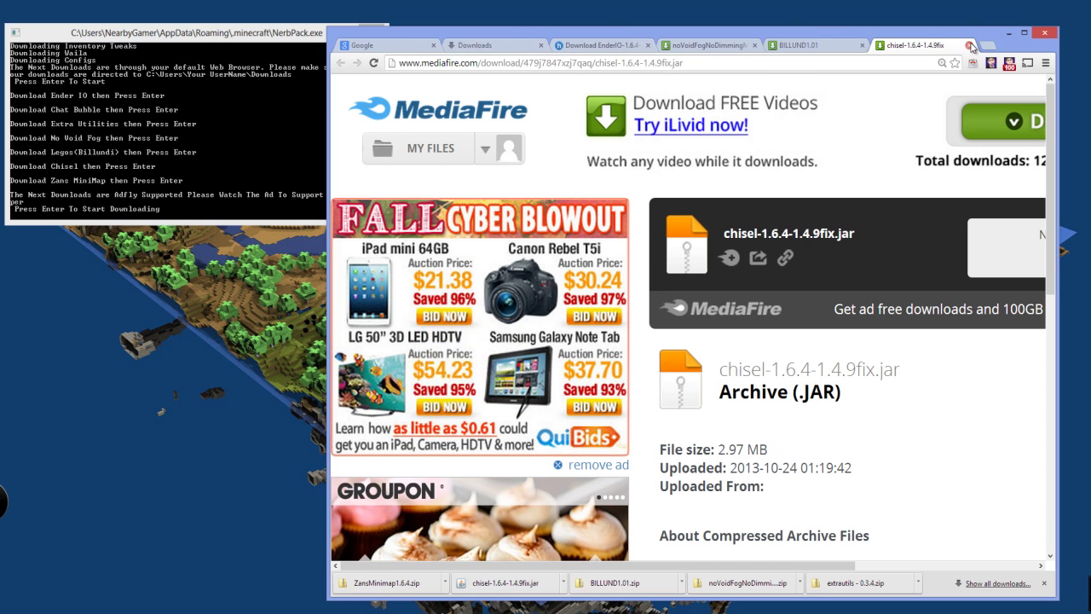
pyautogui.click(970, 46)
pyautogui.click(863, 45)
pyautogui.click(755, 46)
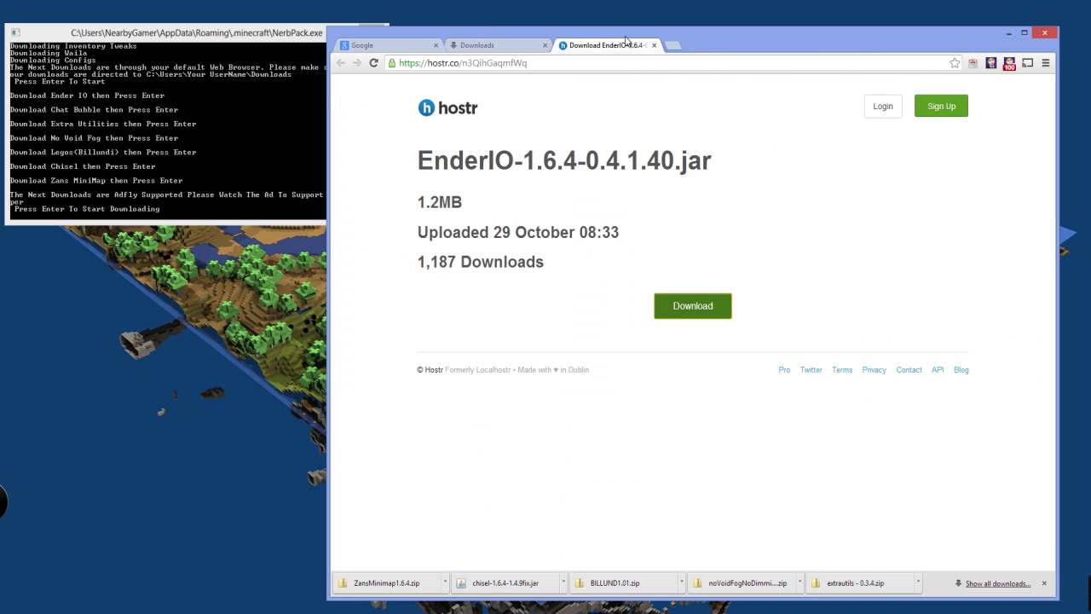
pyautogui.click(653, 46)
pyautogui.click(545, 45)
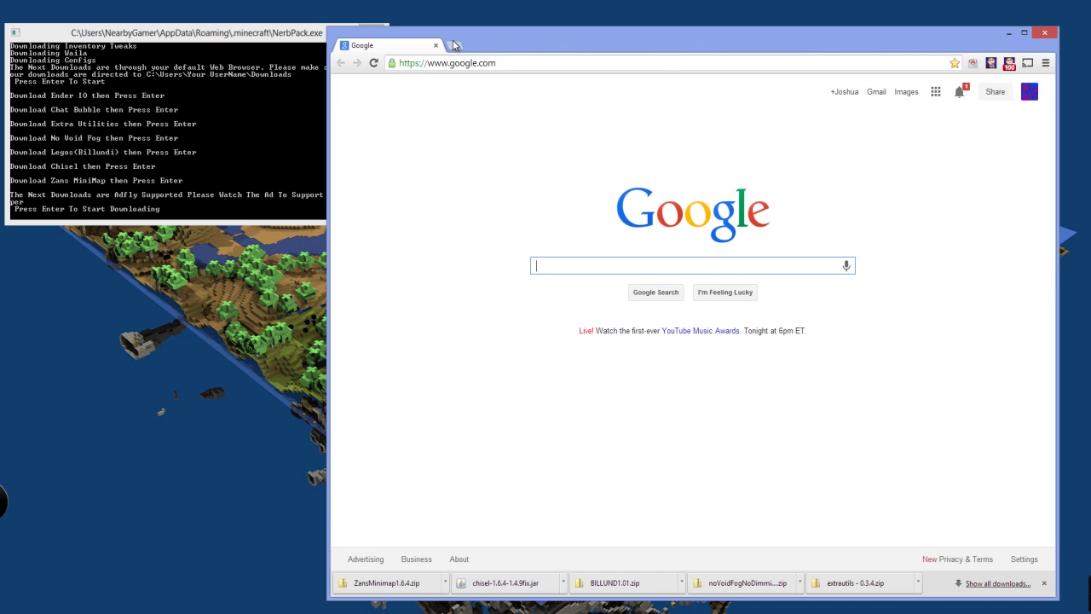
# Skip the AdF.ly ad to download Thaumcraft4.0.3a.zip
pyautogui.click(166, 177)
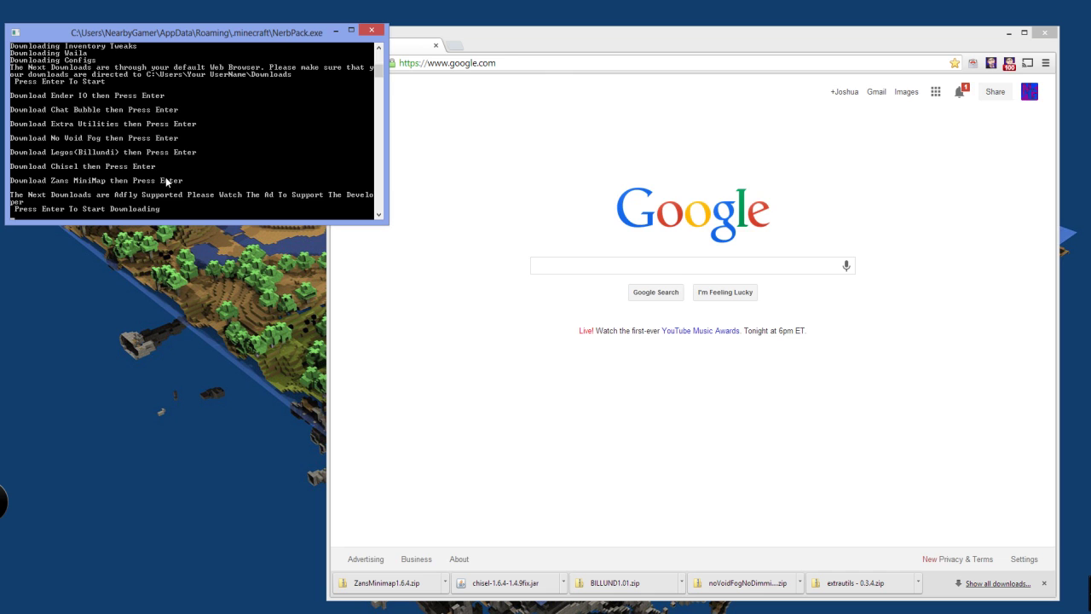
pyautogui.press('Return')
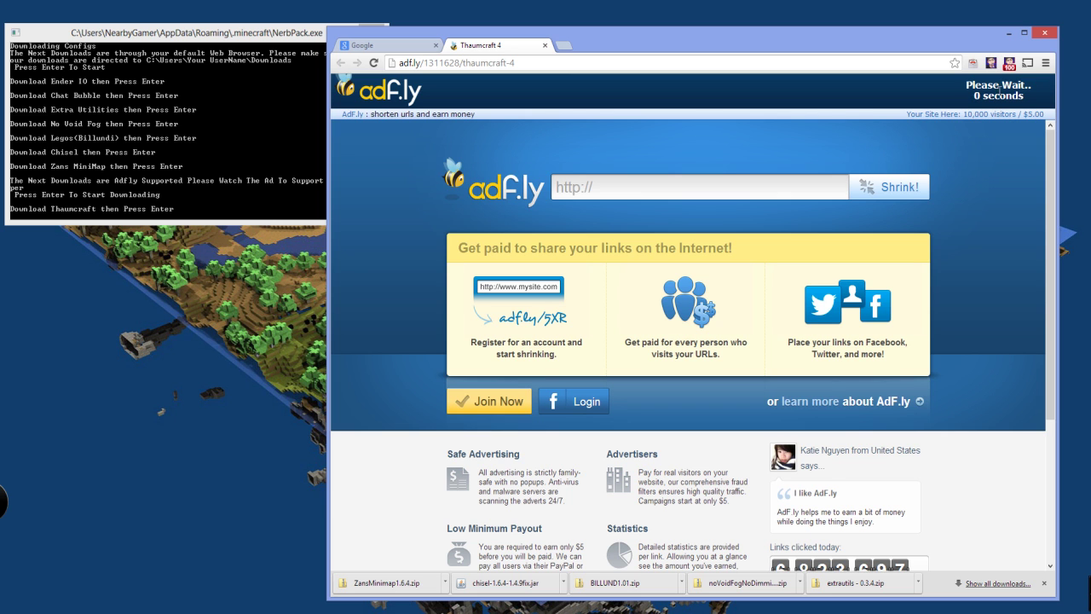
pyautogui.click(996, 92)
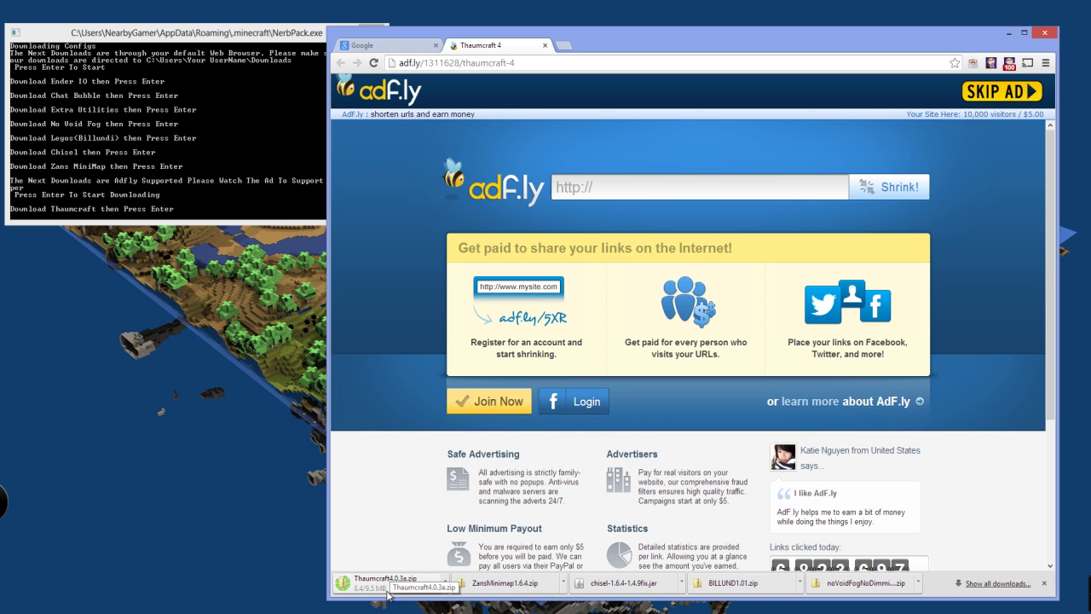
# Skip the ad to download backpack-1.18.17-1.6.2.zip and advance to Carpenters Block
pyautogui.click(177, 150)
pyautogui.press('Return')
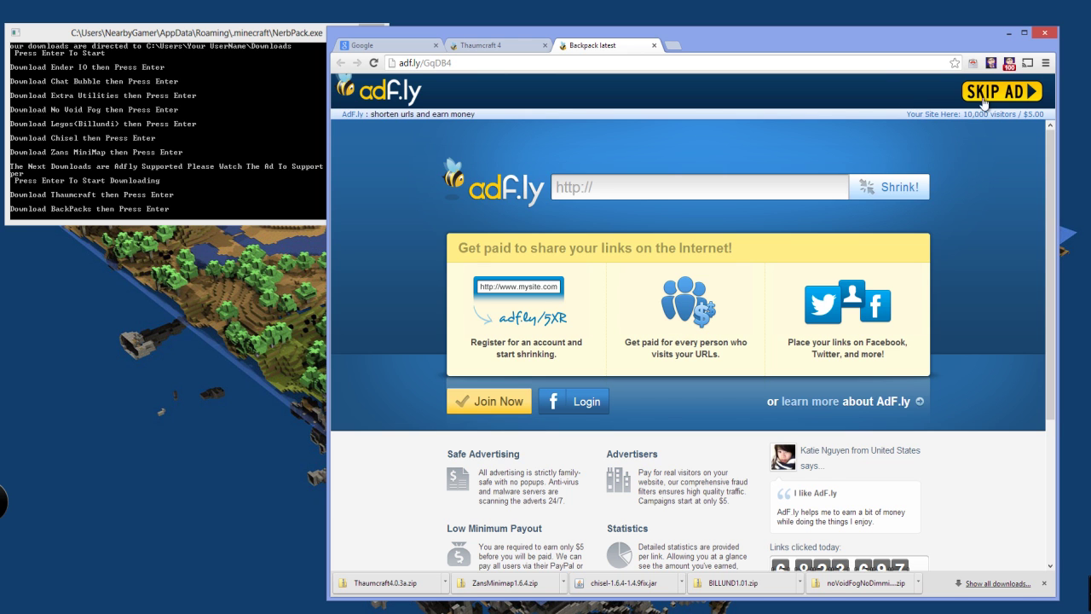
pyautogui.click(1002, 92)
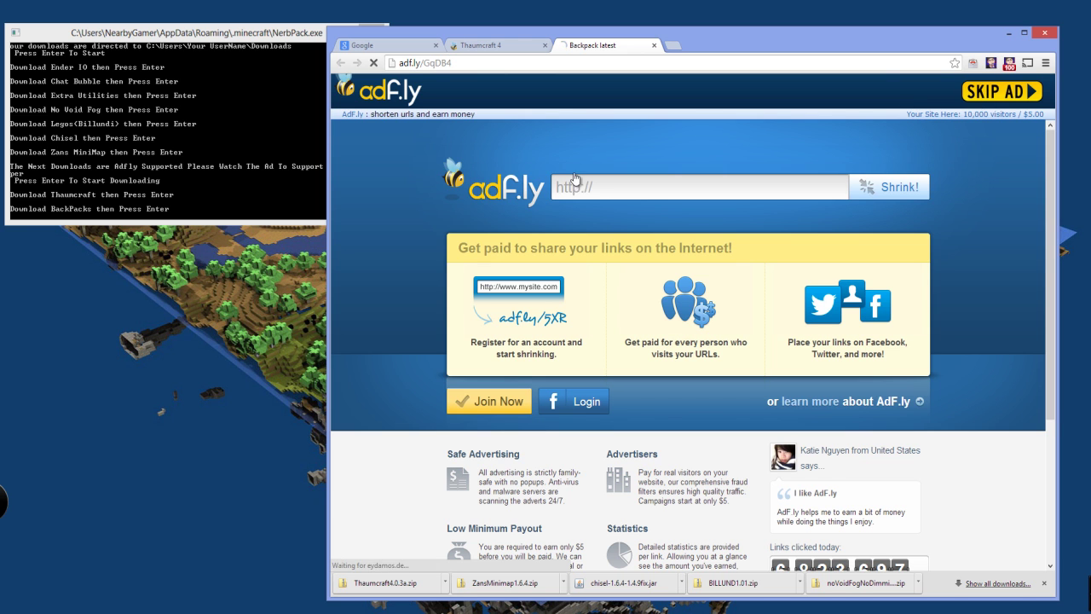
pyautogui.click(208, 135)
pyautogui.press('Return')
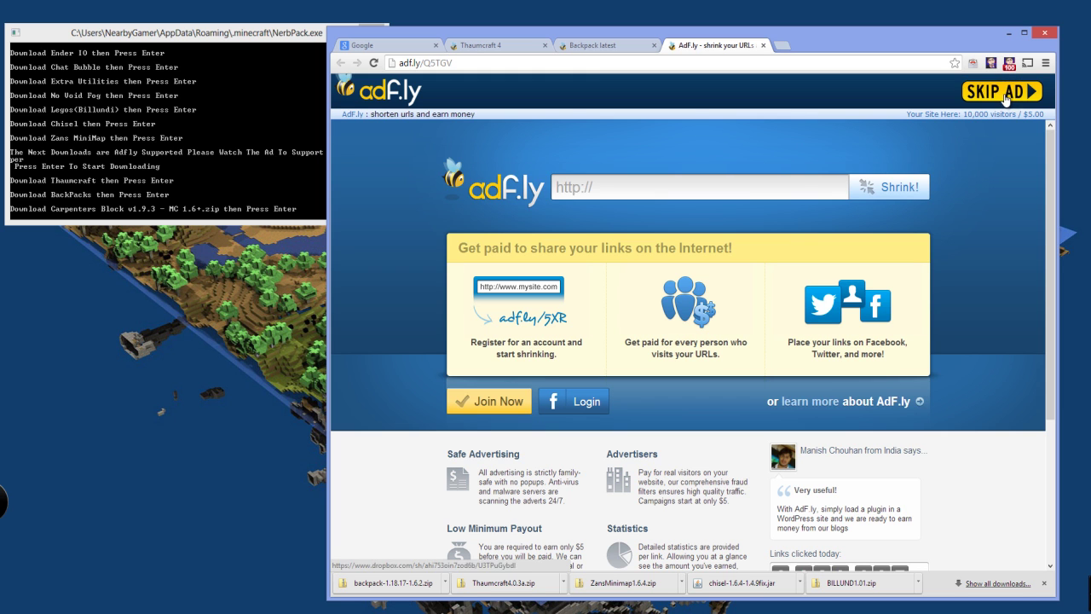
# Skip the ad and download Carpenter's Blocks v1.9.3 MC 1.6+.zip from Dropbox
pyautogui.click(1003, 92)
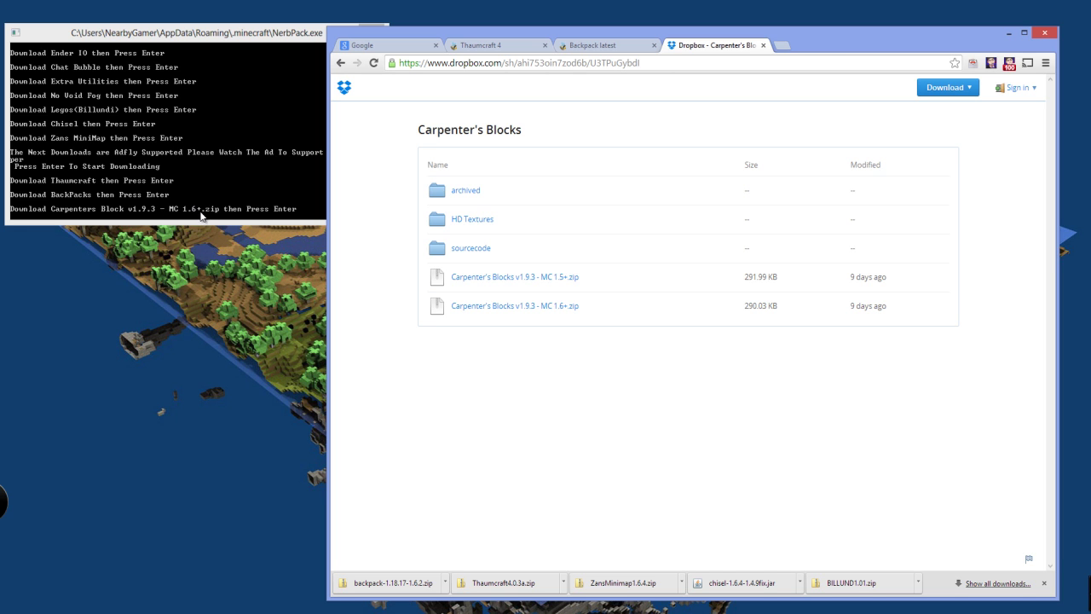
pyautogui.click(531, 307)
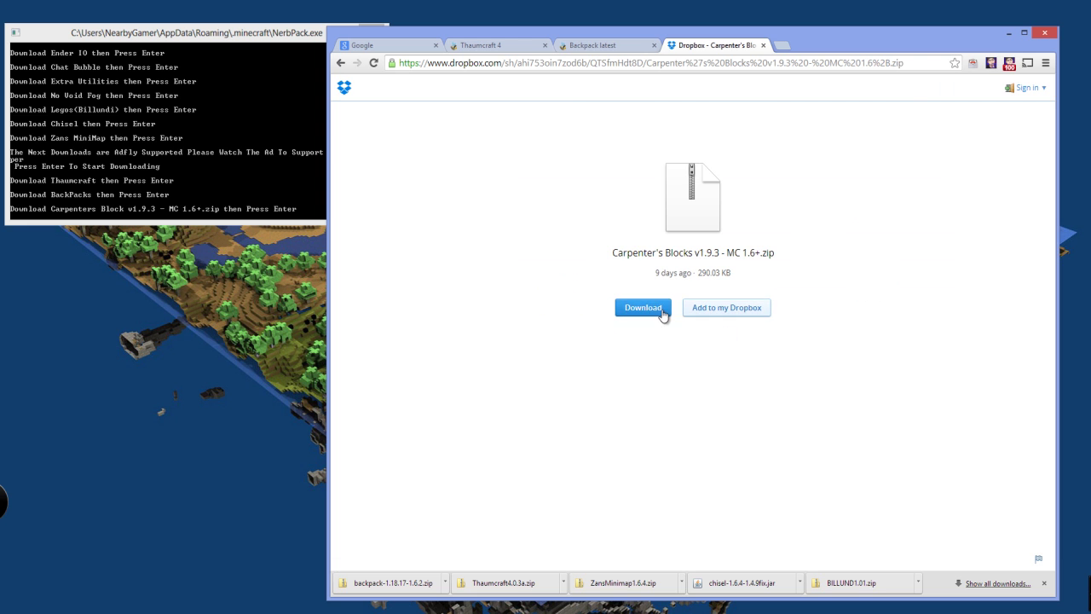
pyautogui.click(622, 313)
# Skip the next ad and download DartCraft Beta 0.2.10.jar, keeping it despite the warning
pyautogui.click(192, 159)
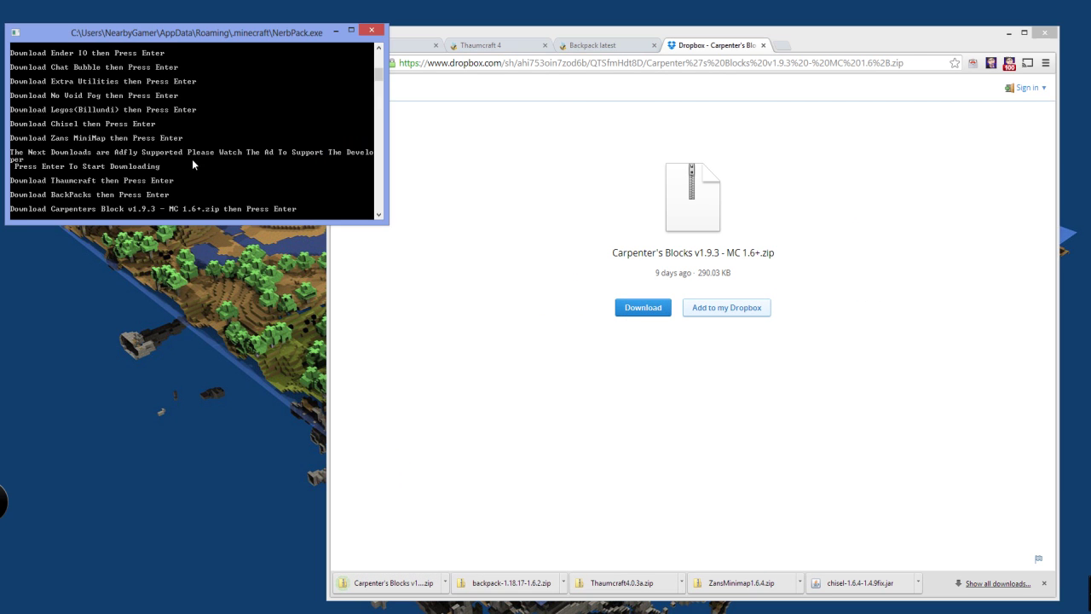
pyautogui.press('Return')
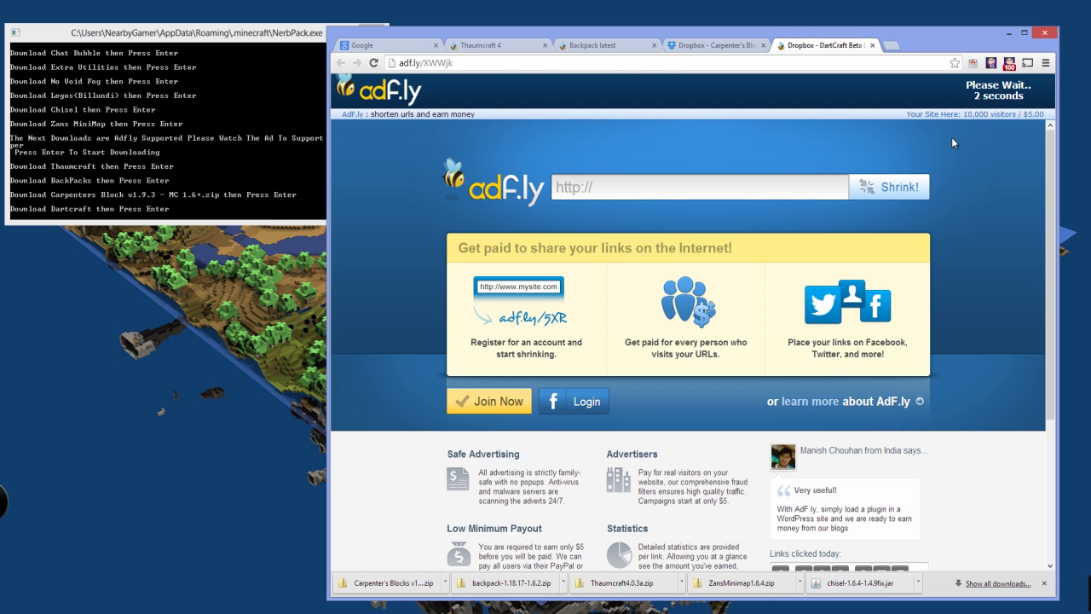
pyautogui.click(980, 91)
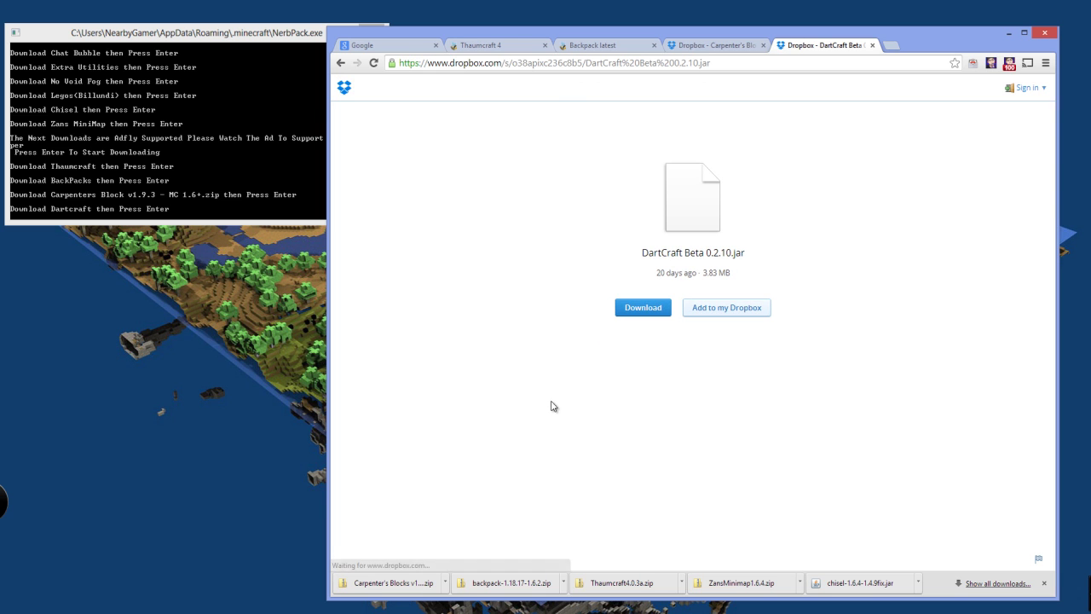
pyautogui.click(645, 320)
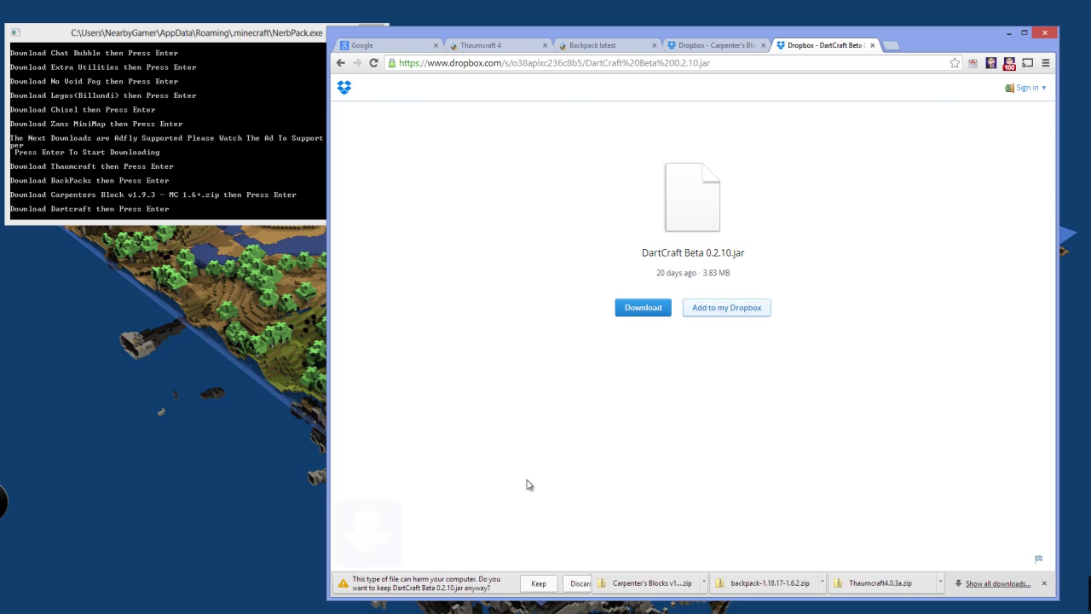
pyautogui.click(544, 584)
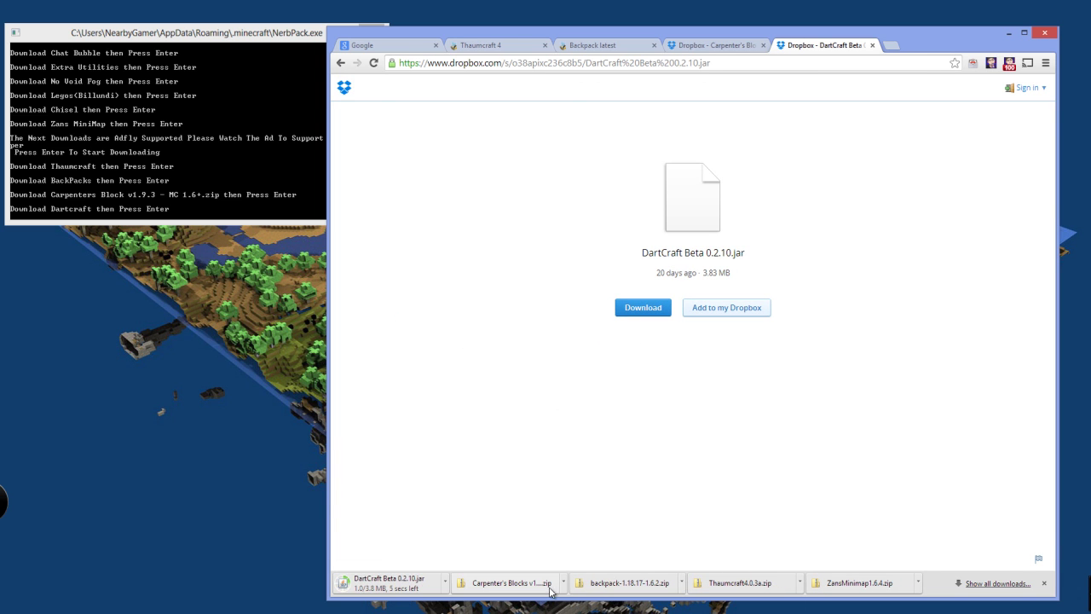
# Close the DartCraft, Carpenter's Blocks, Backpack, Thaumcraft 4 and Google tabs, and keep the CodeChickenCore jar
pyautogui.click(246, 155)
pyautogui.press('Return')
pyautogui.click(861, 46)
pyautogui.click(755, 45)
pyautogui.click(648, 45)
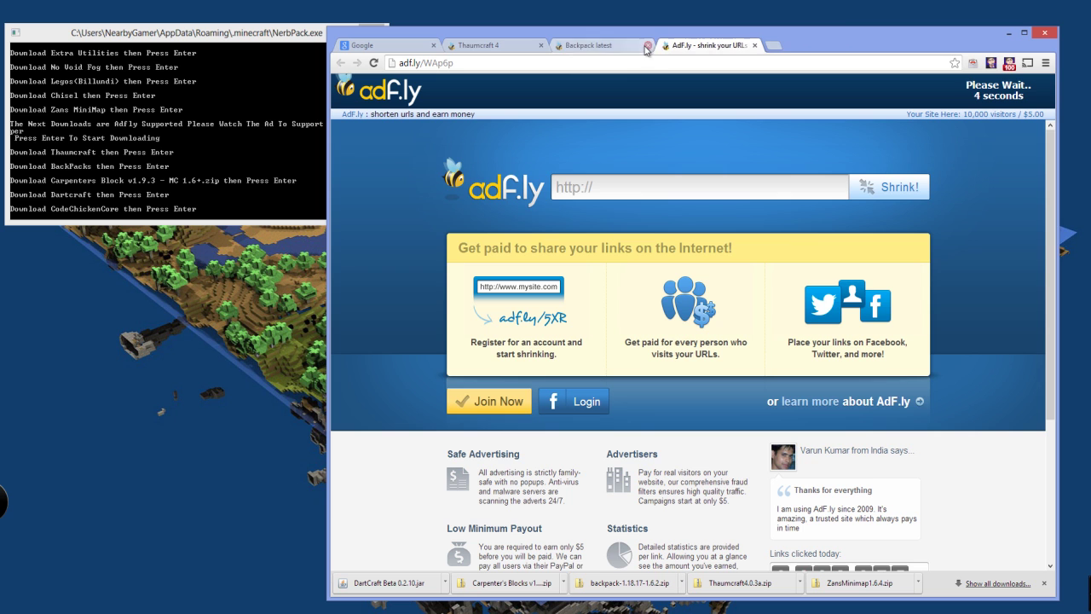
pyautogui.click(541, 45)
pyautogui.click(433, 45)
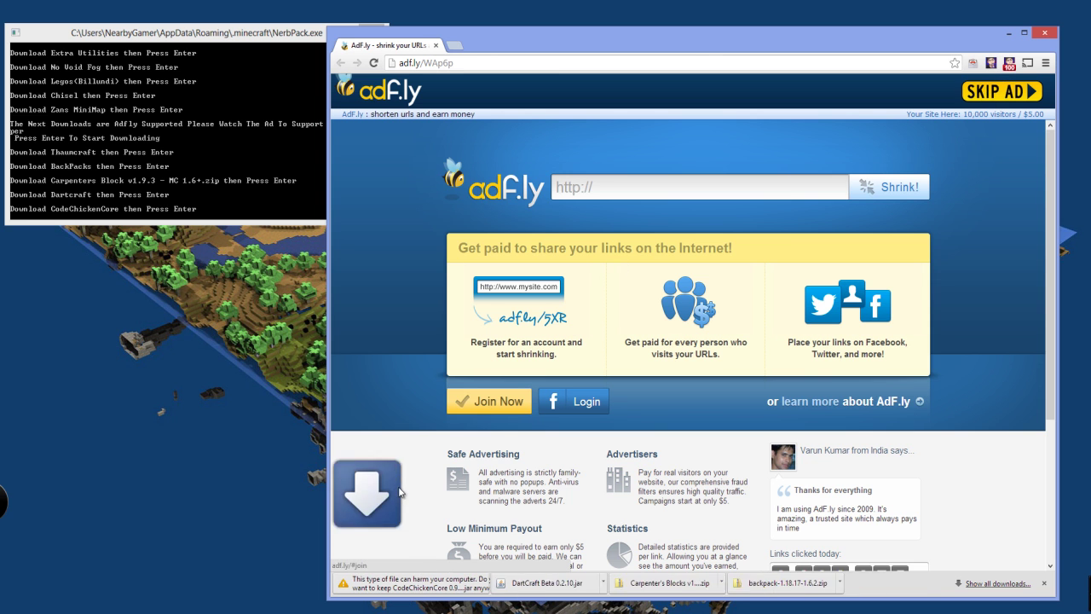
pyautogui.click(539, 585)
# Download and keep Translocator 1.1.0.13.jar, then advance the NerbPack console to Wireless Redstone
pyautogui.click(176, 146)
pyautogui.press('Return')
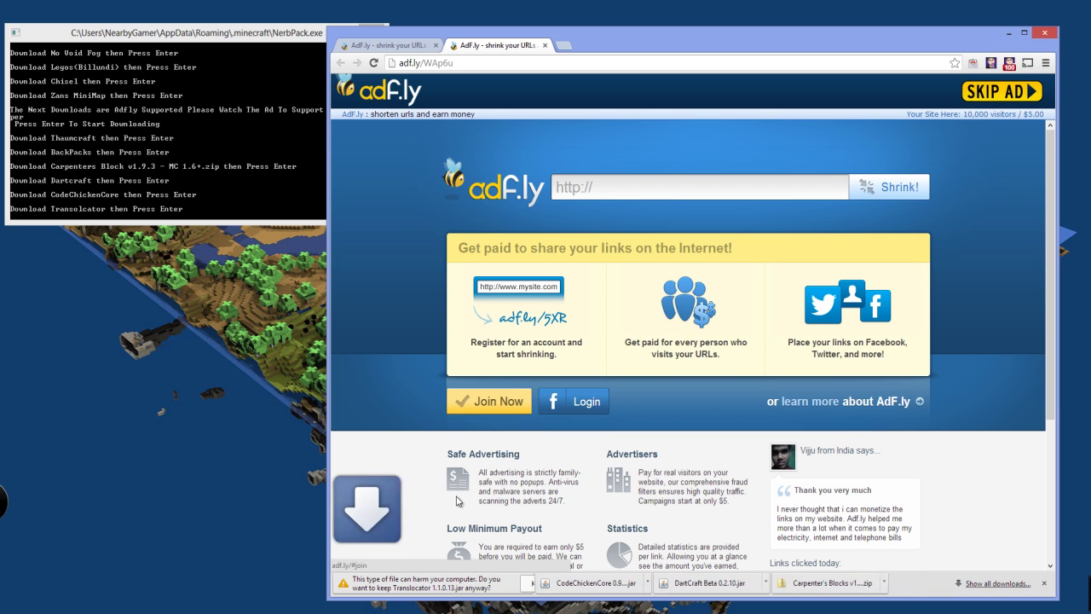
pyautogui.click(522, 588)
pyautogui.click(198, 174)
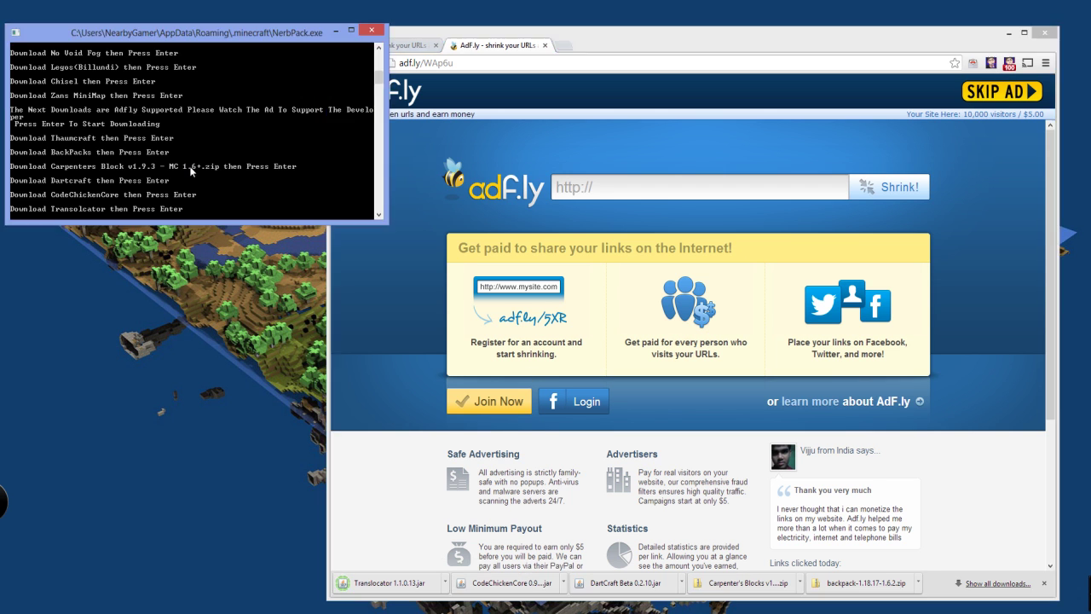
pyautogui.press('Return')
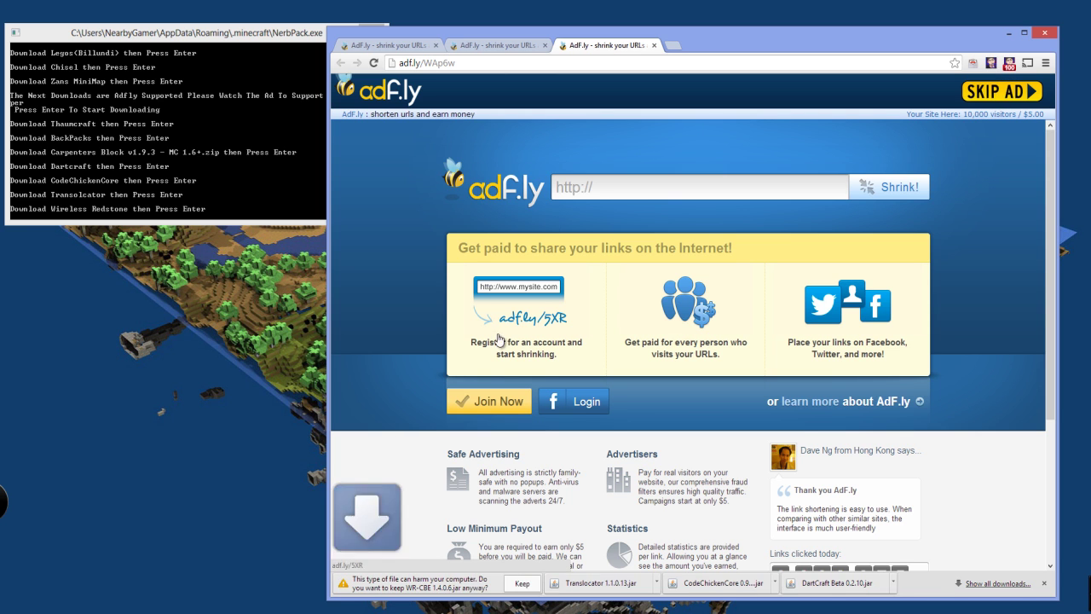
# Keep the WR-CBE 1.4.0.6 and EnderStorage 1.4.3.5 downloads, advancing the console to Project Red Base
pyautogui.click(521, 583)
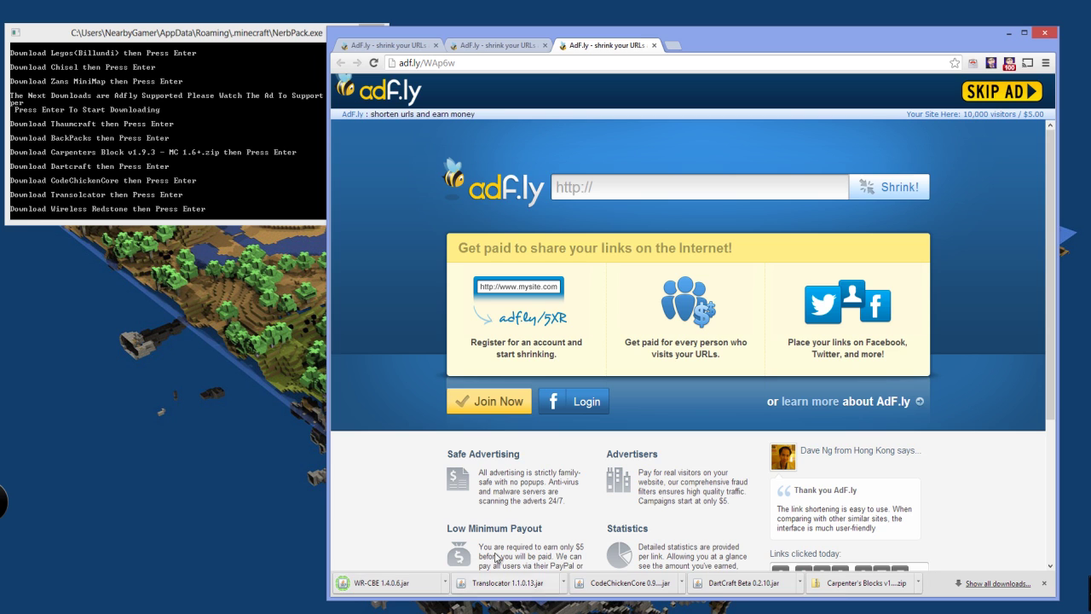
pyautogui.click(177, 119)
pyautogui.press('Return')
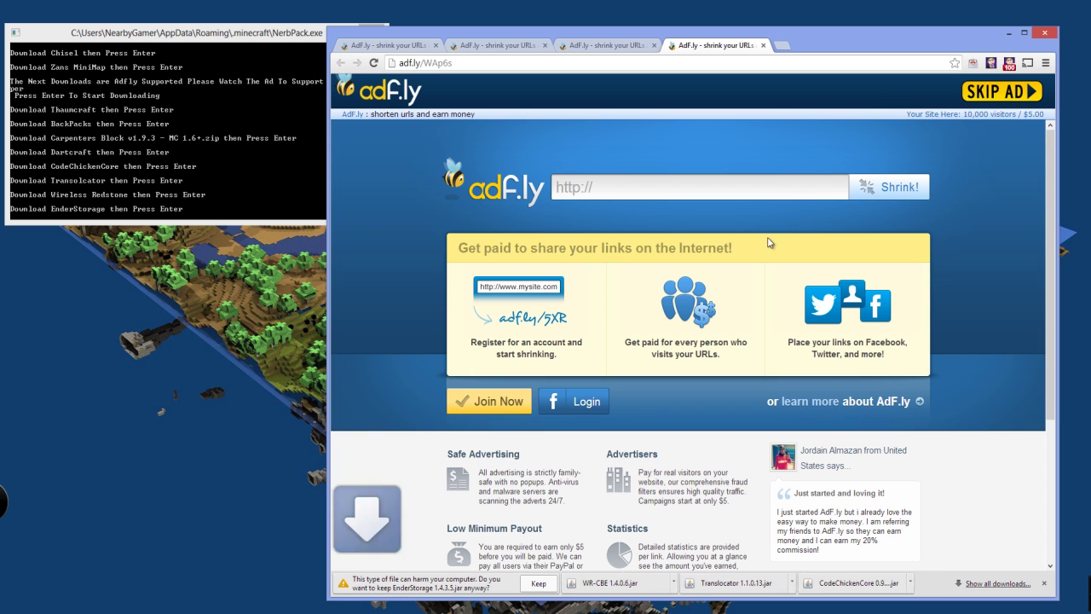
pyautogui.click(539, 583)
pyautogui.click(158, 145)
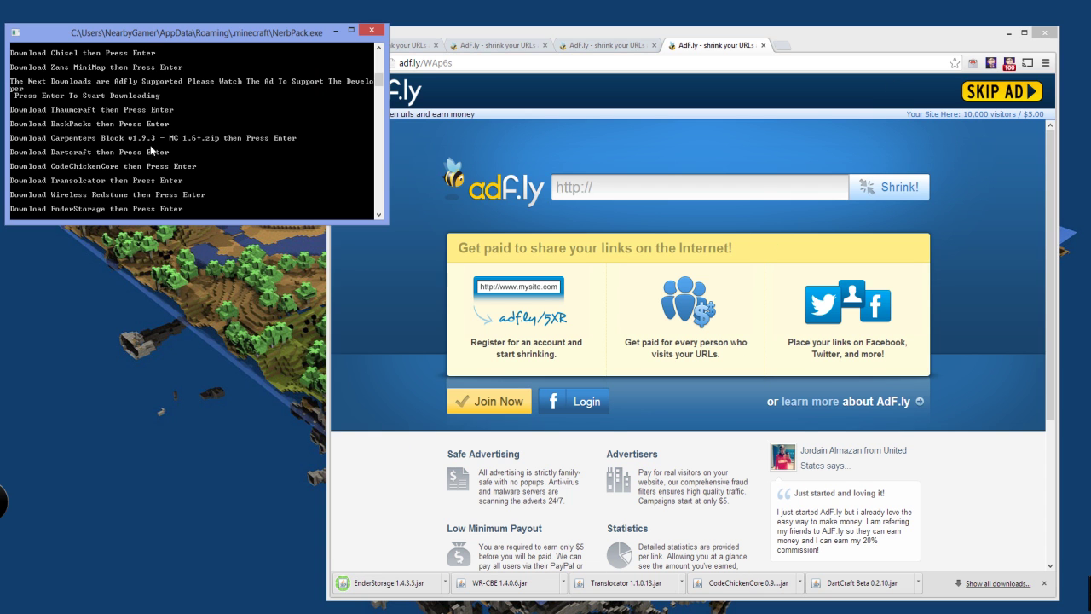
pyautogui.press('Return')
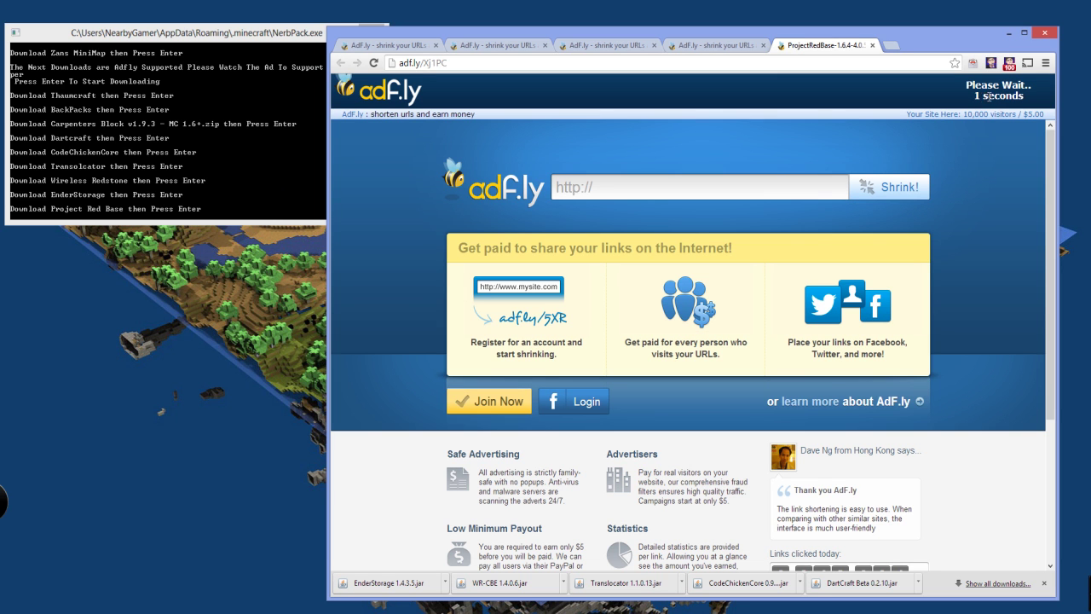
# Download and keep the ProjectRedBase and ProjectRedIntegration jars from MediaFire, closing the ad popup
pyautogui.click(989, 91)
pyautogui.click(999, 262)
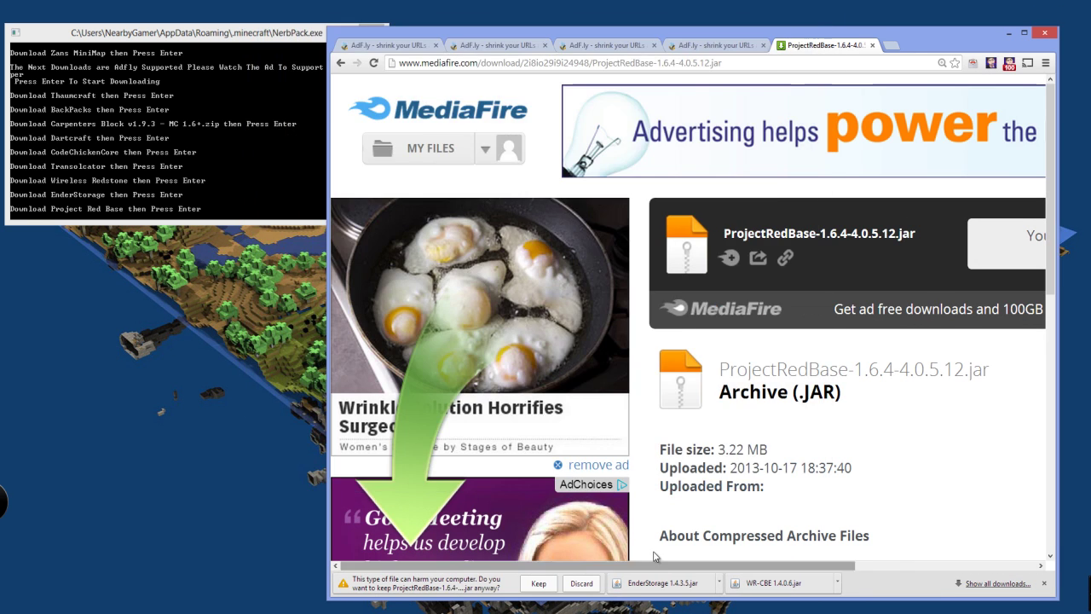
pyautogui.click(539, 583)
pyautogui.click(249, 181)
pyautogui.press('Return')
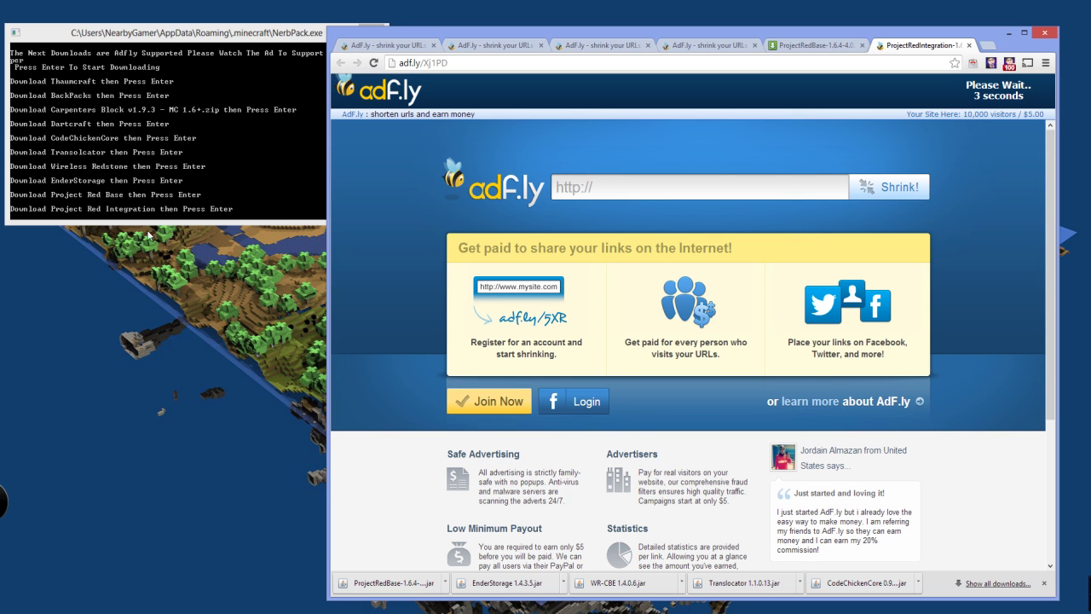
pyautogui.click(988, 91)
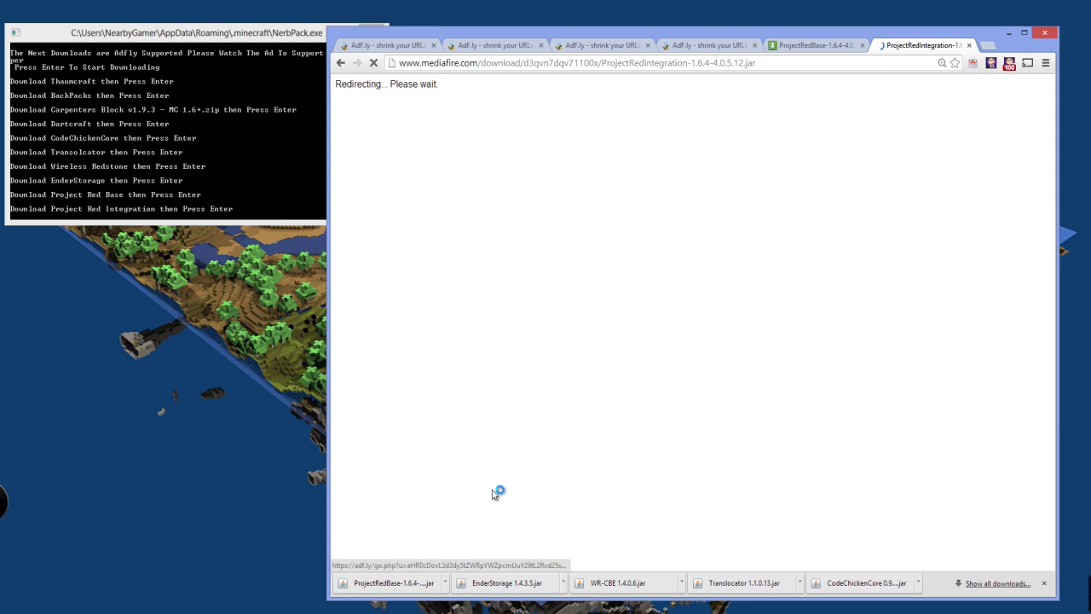
pyautogui.click(989, 244)
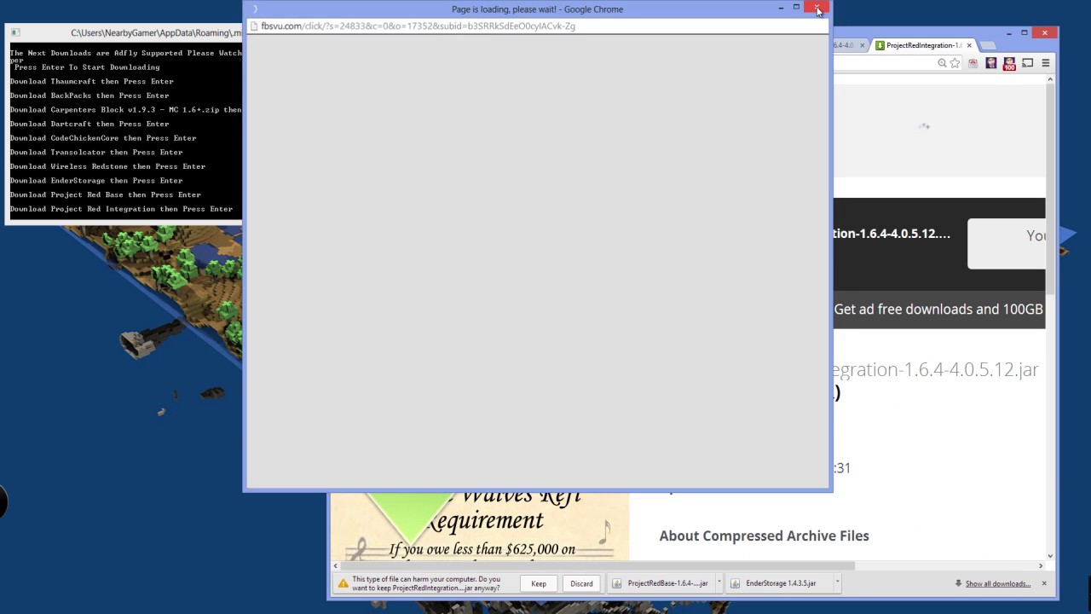
pyautogui.click(817, 10)
pyautogui.click(539, 583)
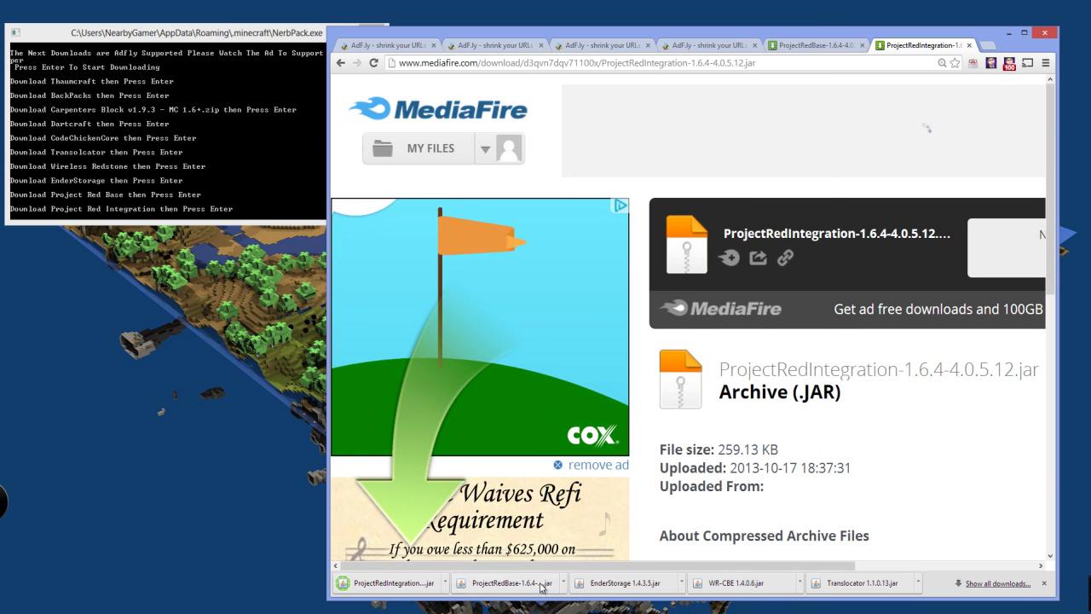
pyautogui.click(110, 147)
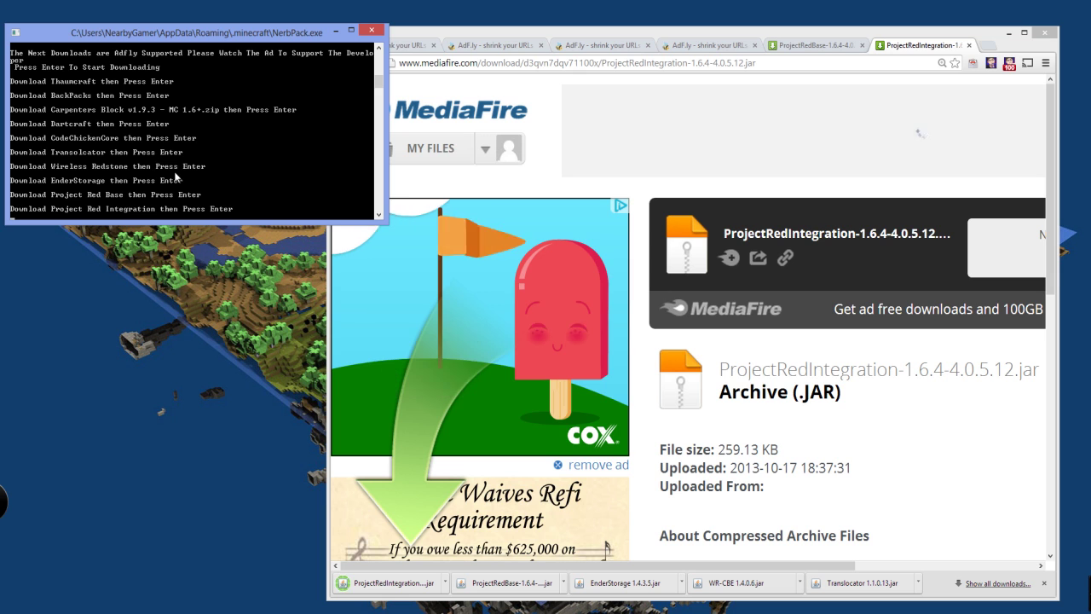
pyautogui.press('Return')
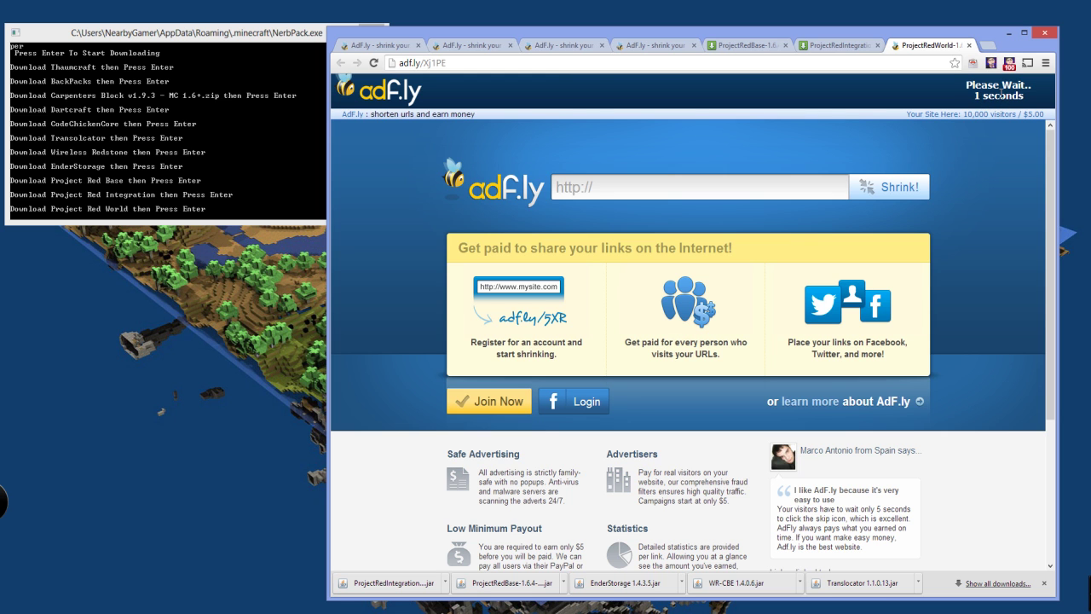
# Download the ProjectRedWorld and ProjectRedCompat jars, then start the GraveStones Mod 1.6.4 v1.zip download
pyautogui.click(996, 93)
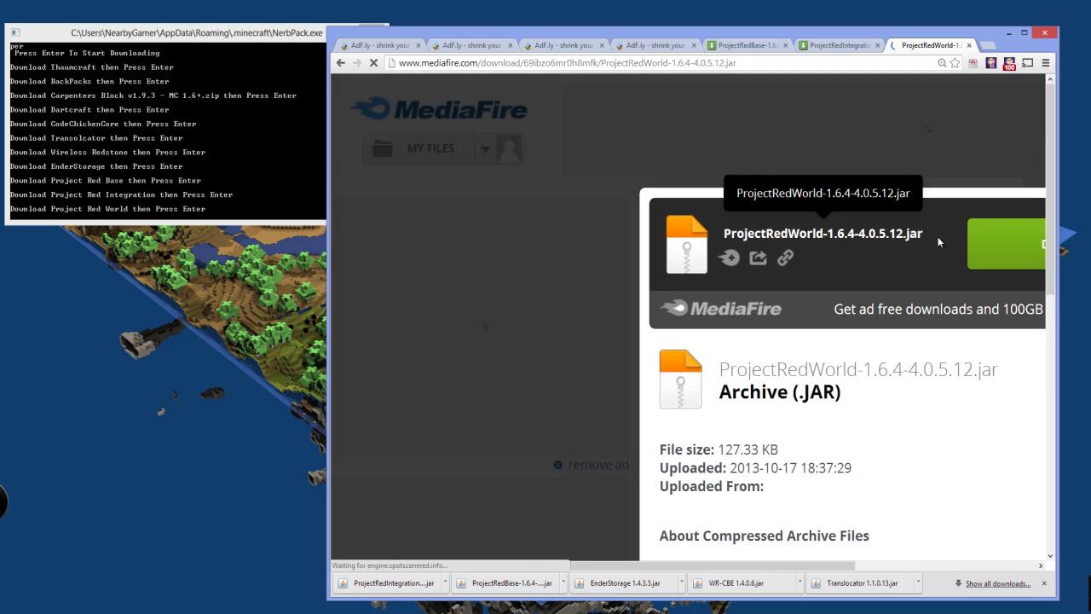
pyautogui.click(998, 240)
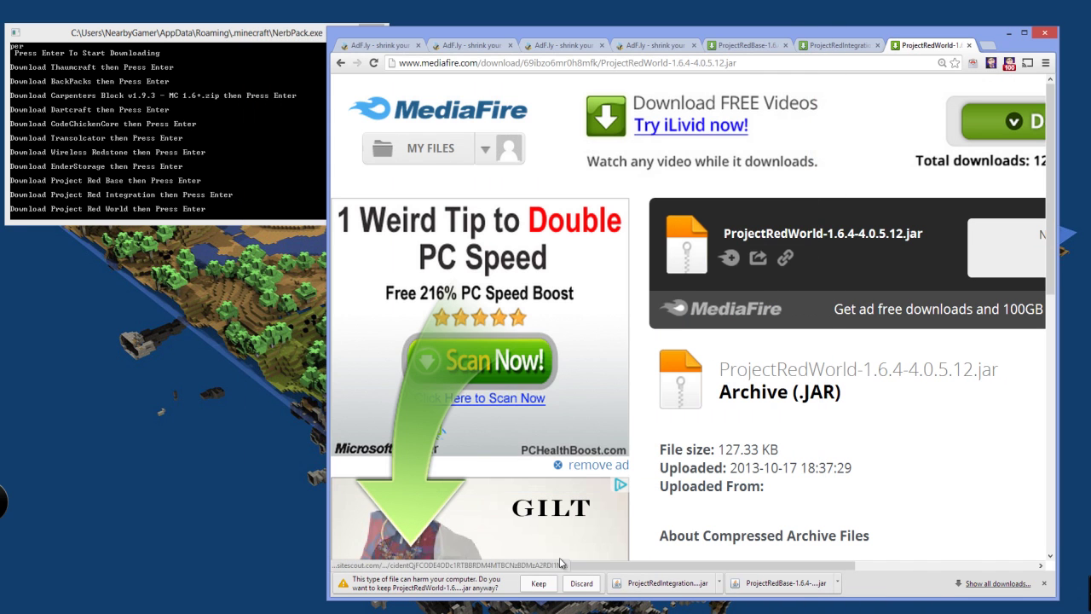
pyautogui.click(539, 583)
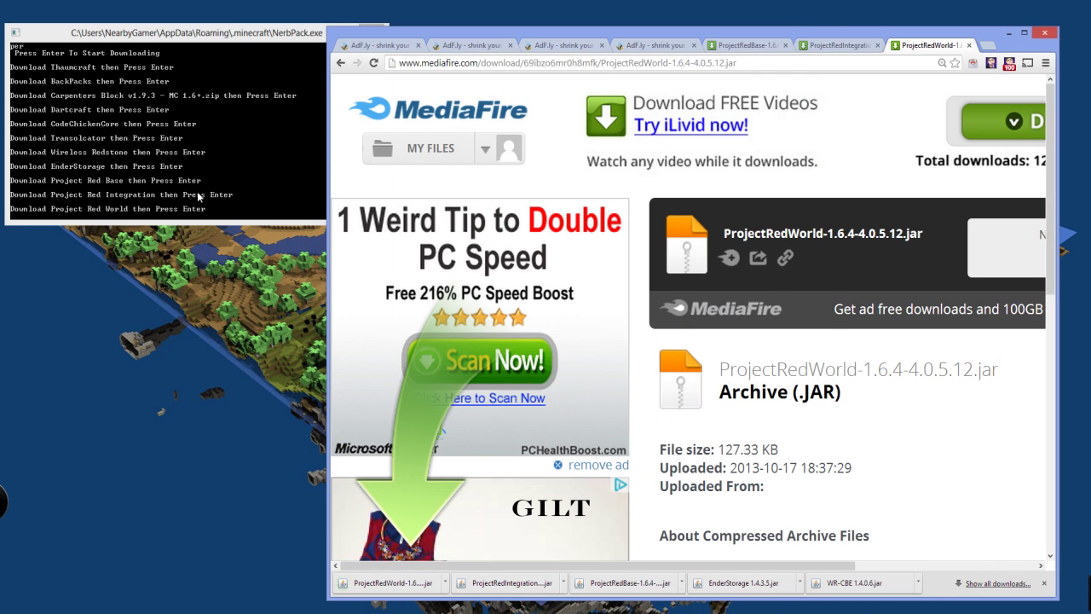
pyautogui.click(157, 140)
pyautogui.press('Return')
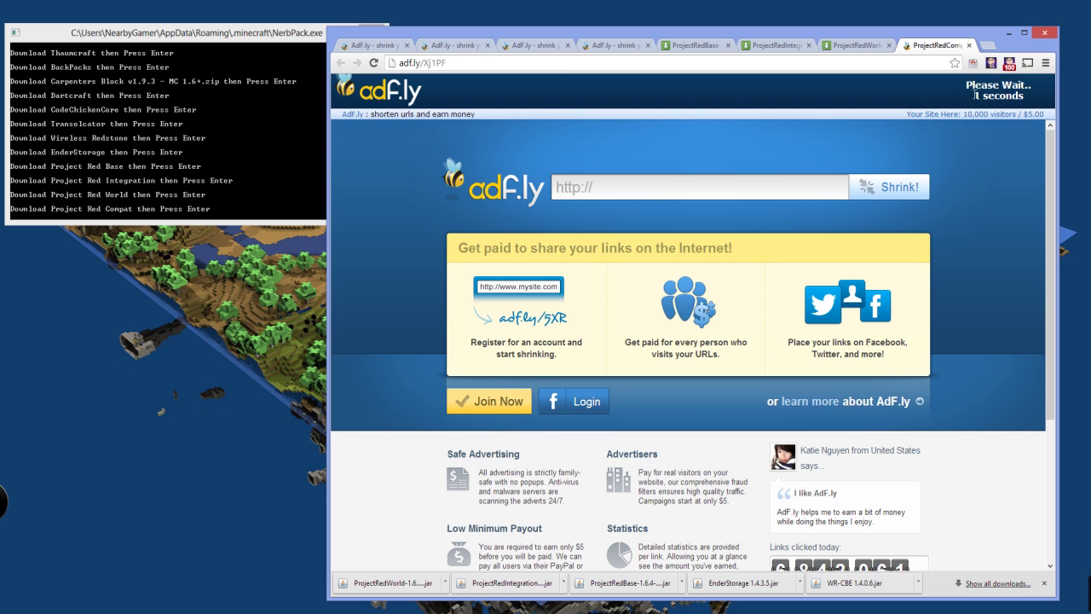
pyautogui.click(989, 92)
pyautogui.click(990, 254)
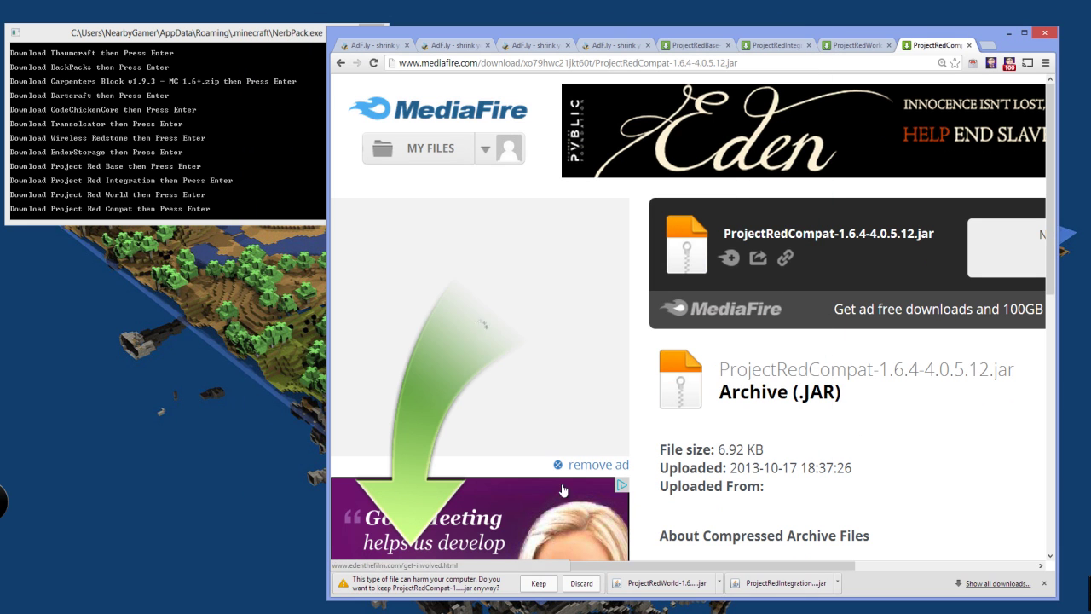
pyautogui.click(538, 583)
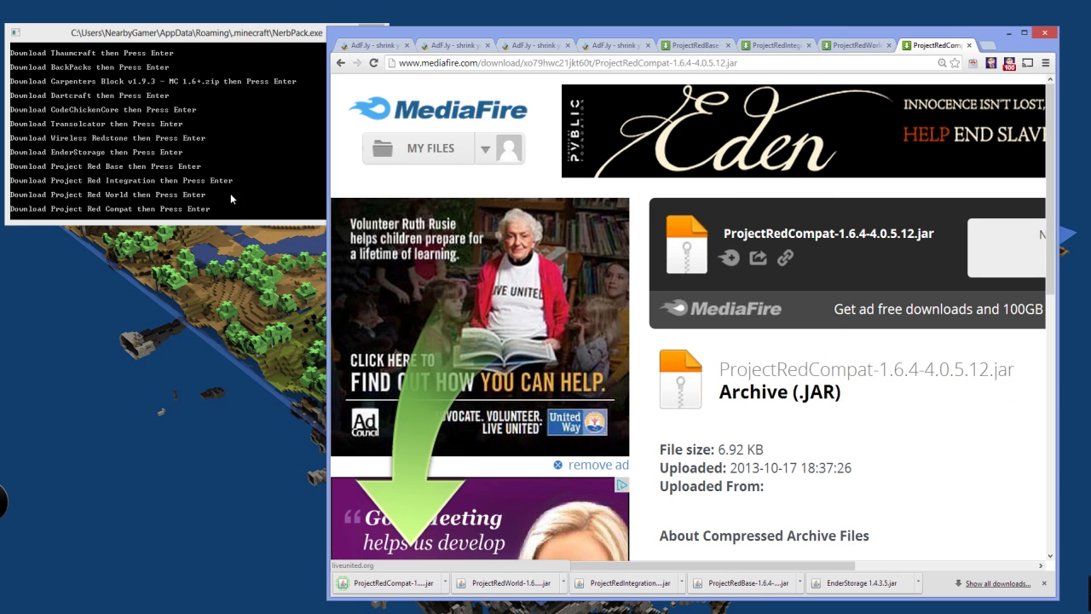
pyautogui.click(174, 136)
pyautogui.press('Return')
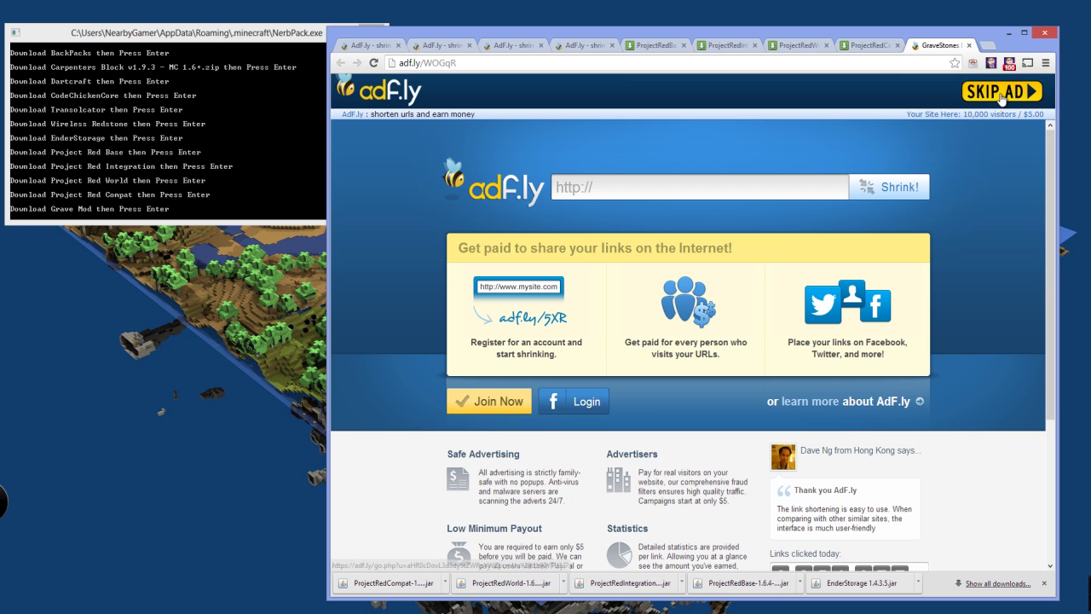
pyautogui.click(1004, 94)
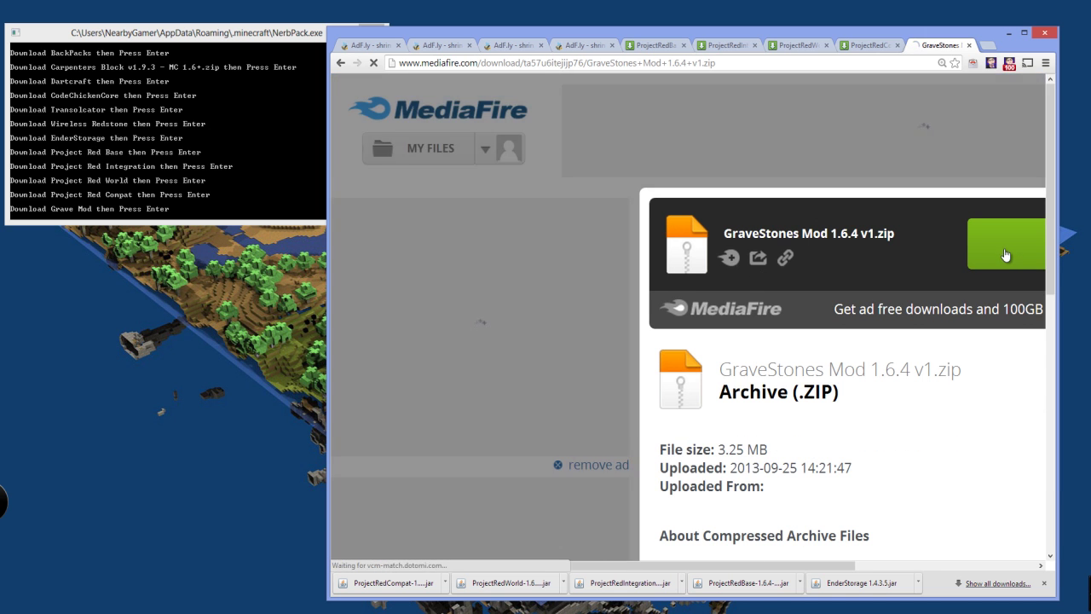
pyautogui.click(1001, 266)
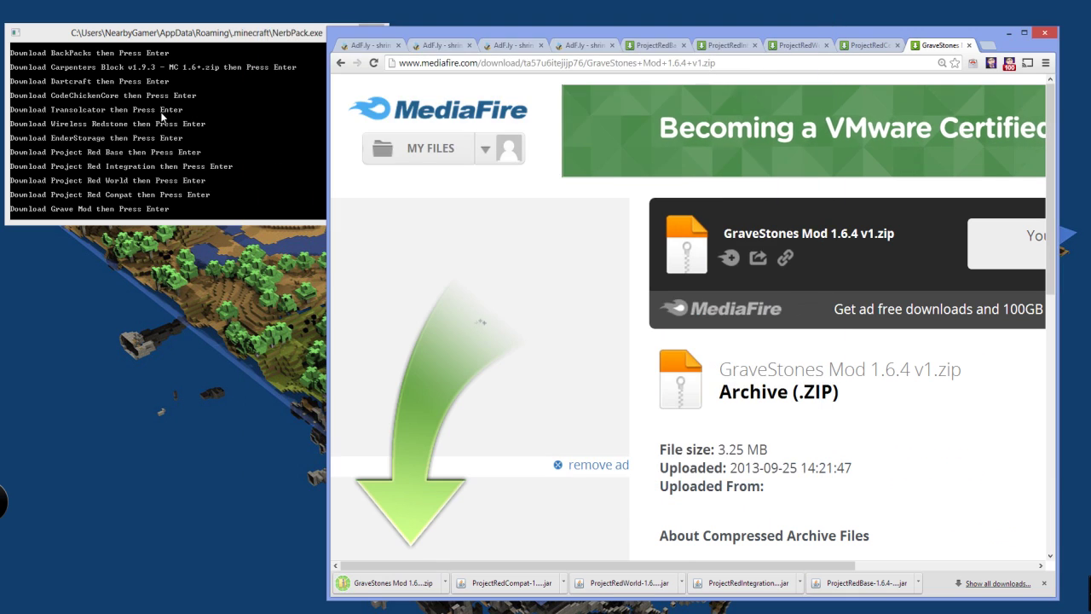
# Pass the captcha and ad to download and keep NotEnoughItems
pyautogui.click(186, 130)
pyautogui.press('Return')
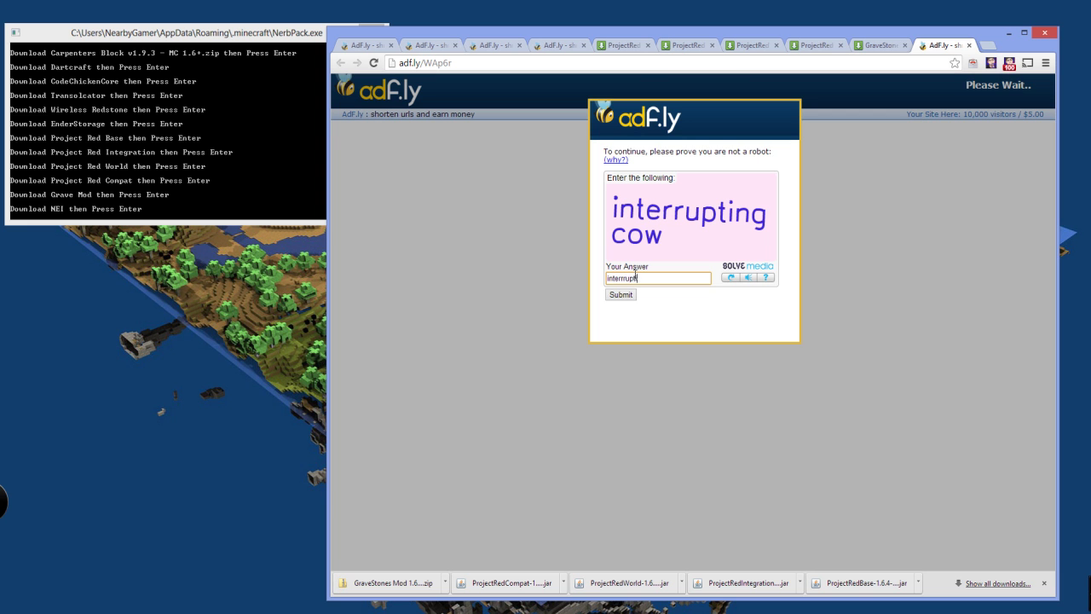
pyautogui.click(621, 294)
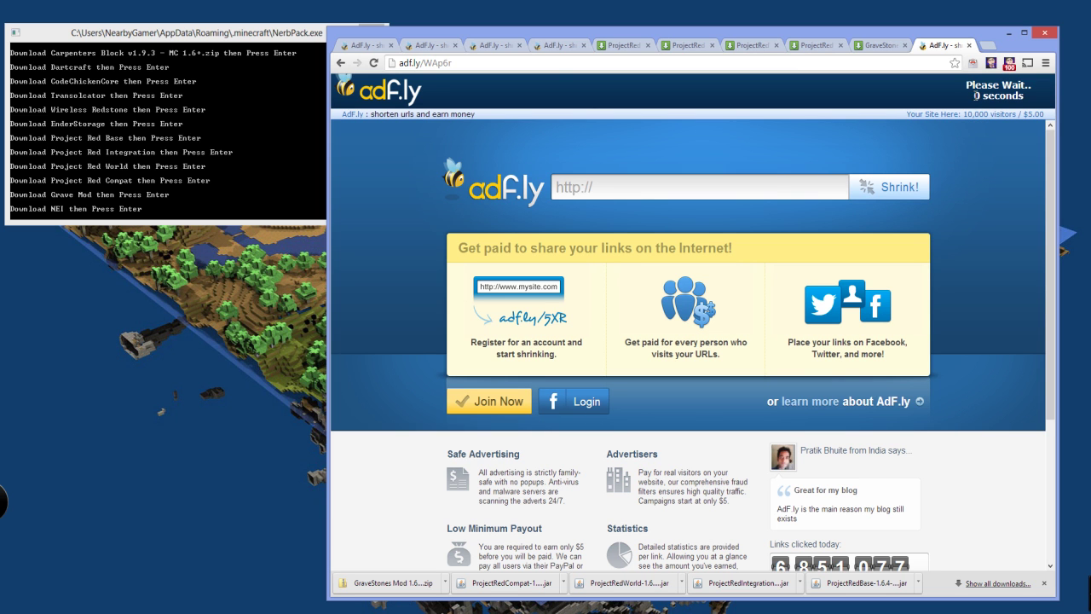
pyautogui.click(982, 98)
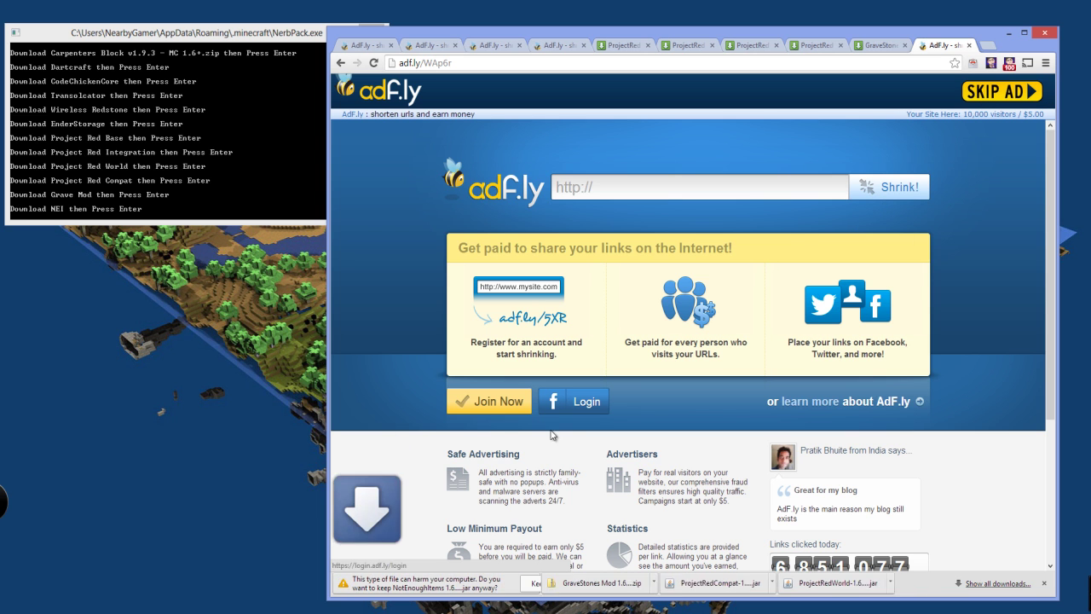
pyautogui.click(539, 583)
# Download bspkrsCorev4.3.zip, StatusEffectHUD and ArmorStatusHUDv1.15.zip through their adf.ly links
pyautogui.click(145, 183)
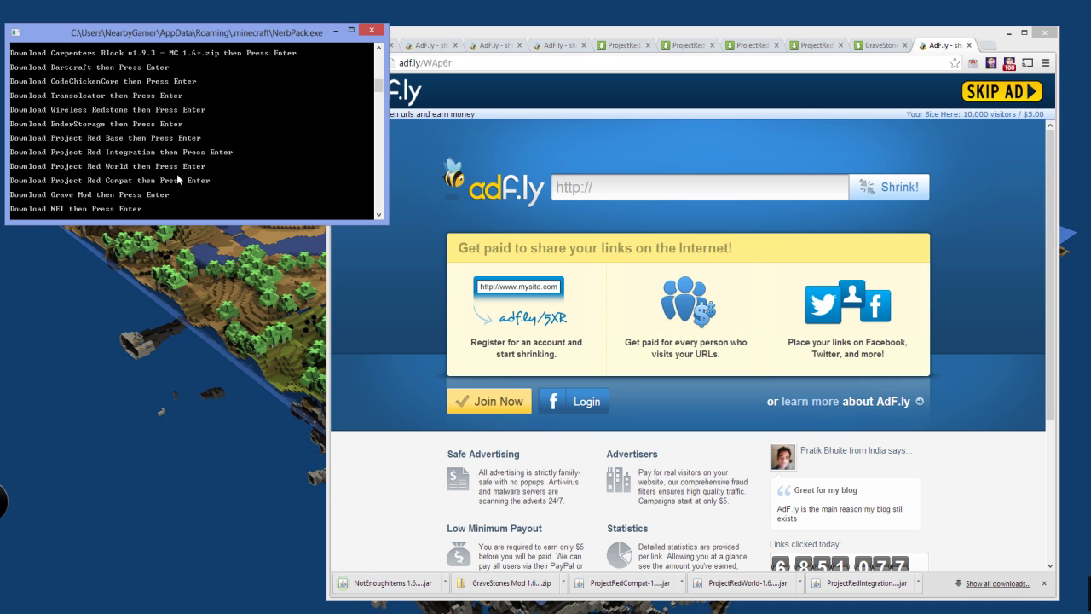
pyautogui.press('Return')
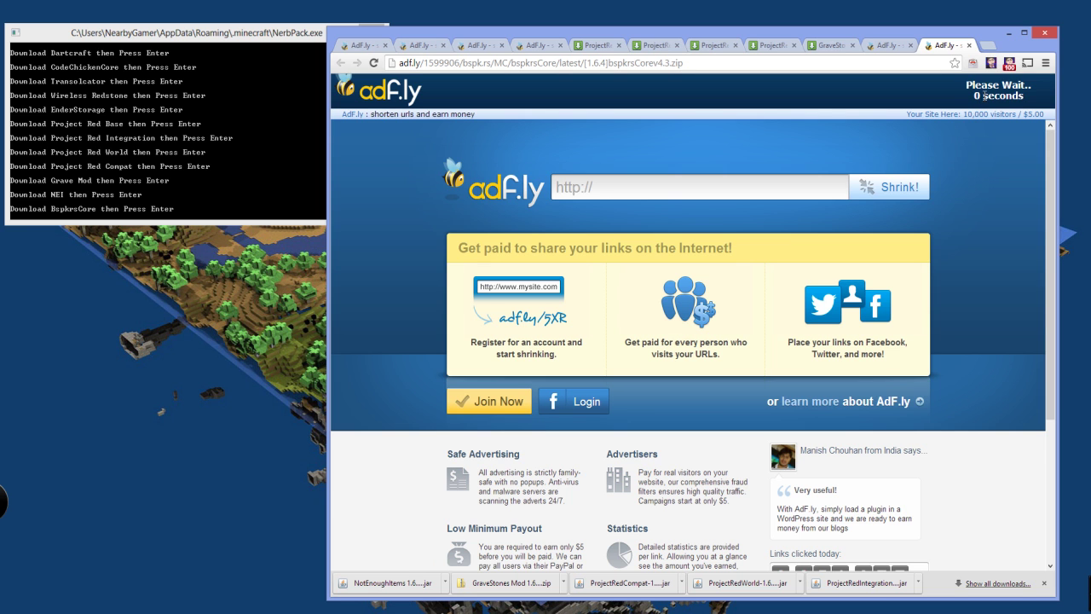
pyautogui.click(989, 92)
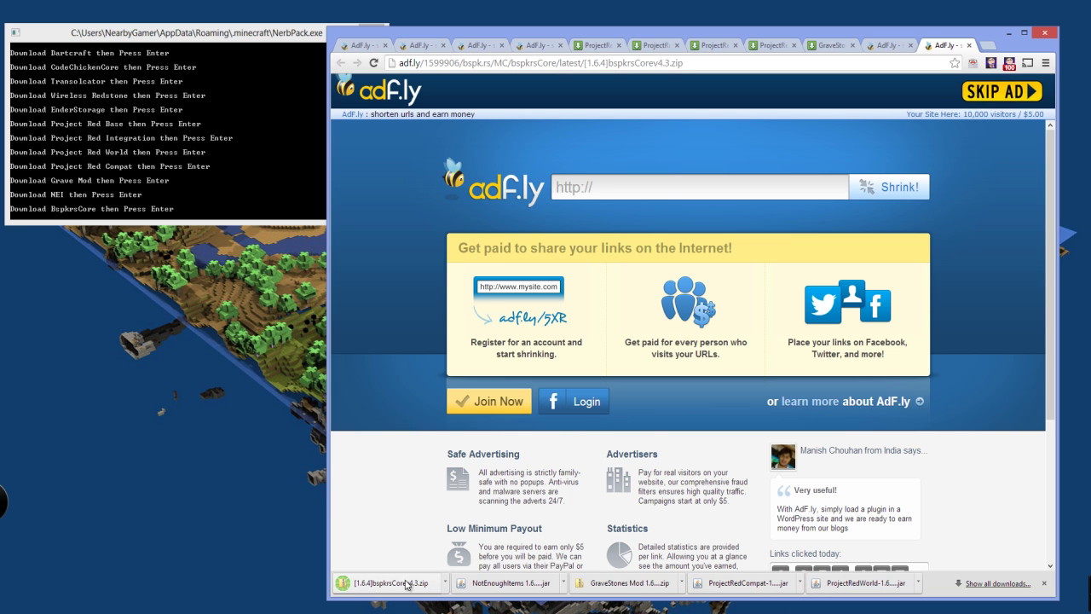
pyautogui.click(219, 176)
pyautogui.press('Return')
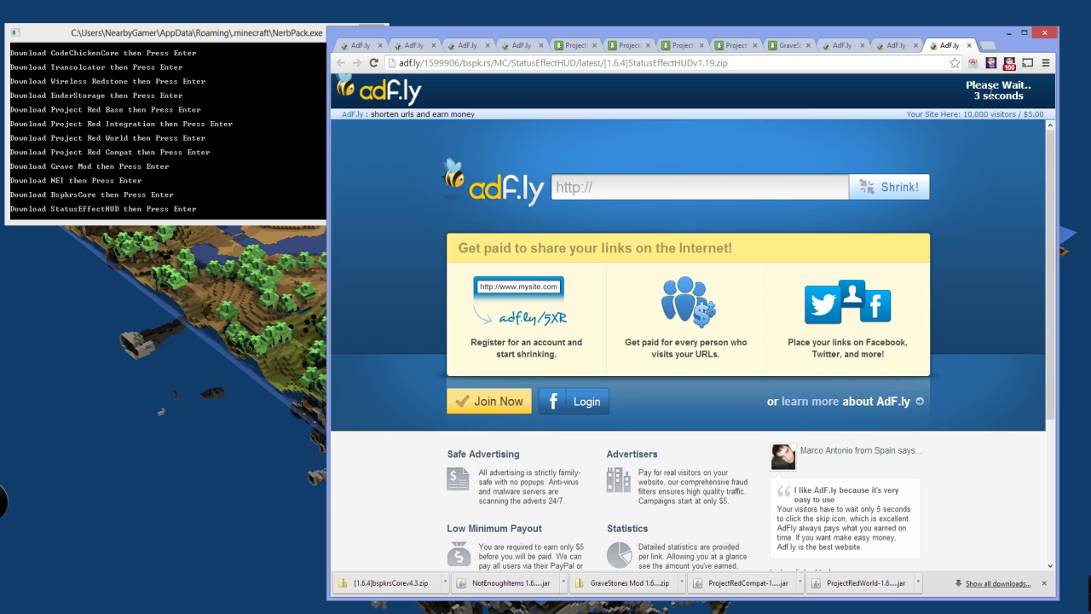
pyautogui.click(986, 94)
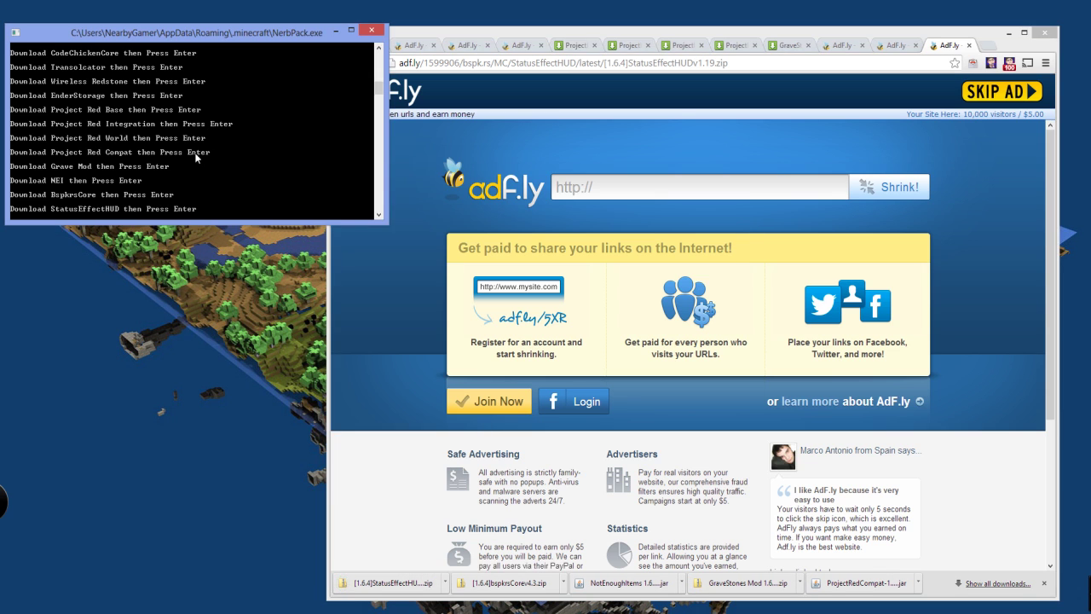
pyautogui.press('Return')
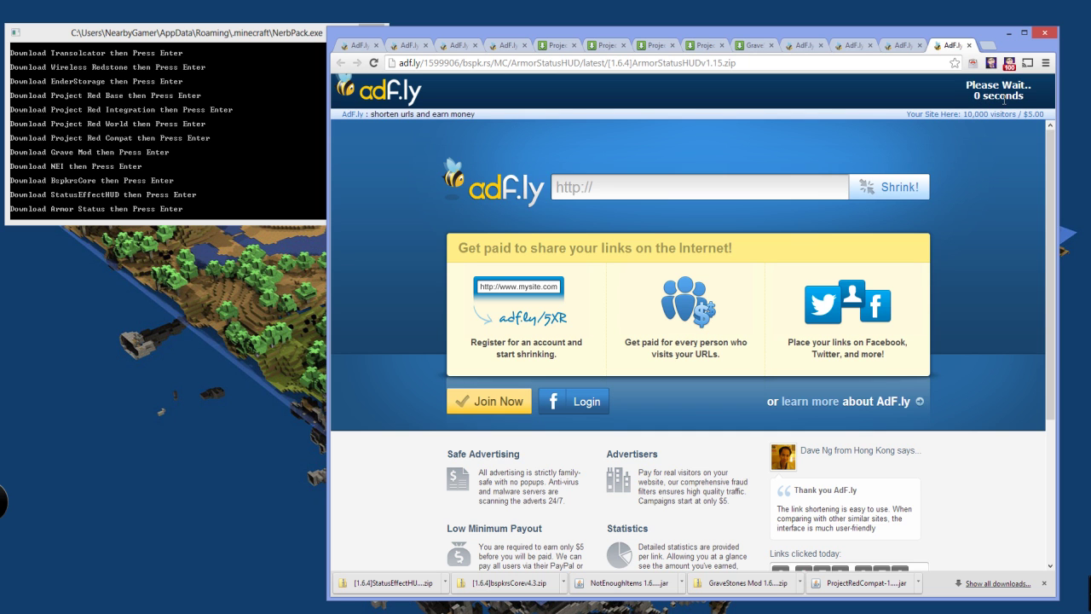
pyautogui.click(987, 92)
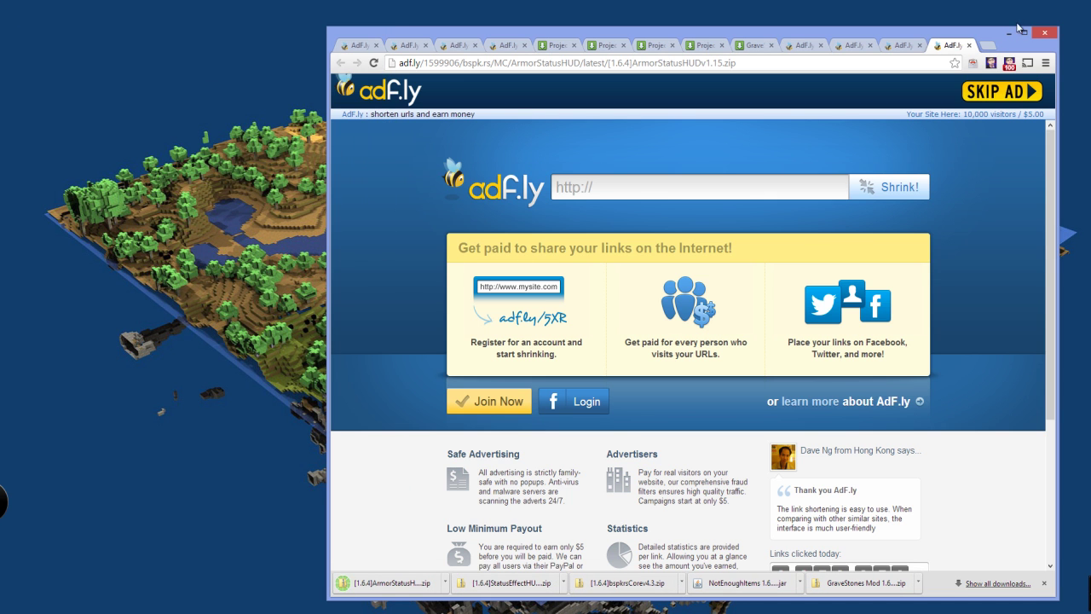
# Close Chrome, launch Minecraft.exe, and check the contents of the NerbServer Mods folder
pyautogui.click(1048, 36)
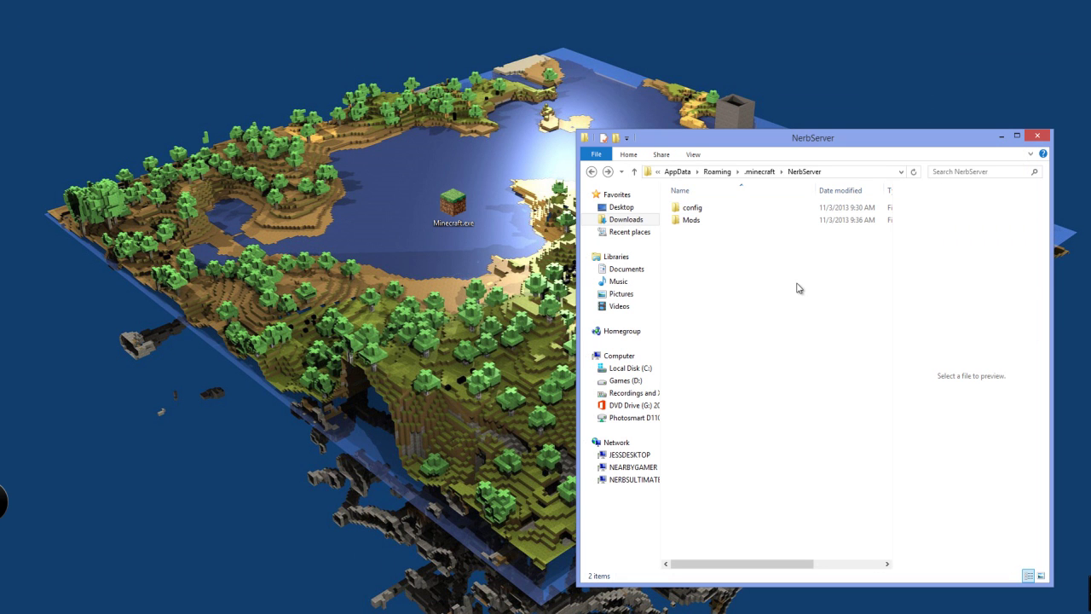
pyautogui.doubleClick(452, 208)
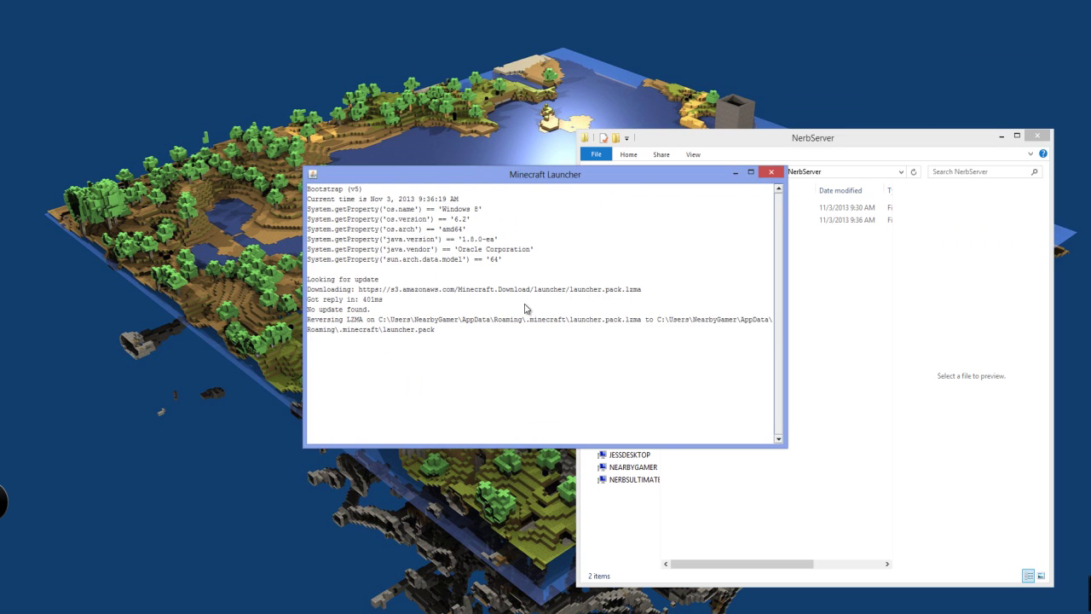
pyautogui.click(753, 219)
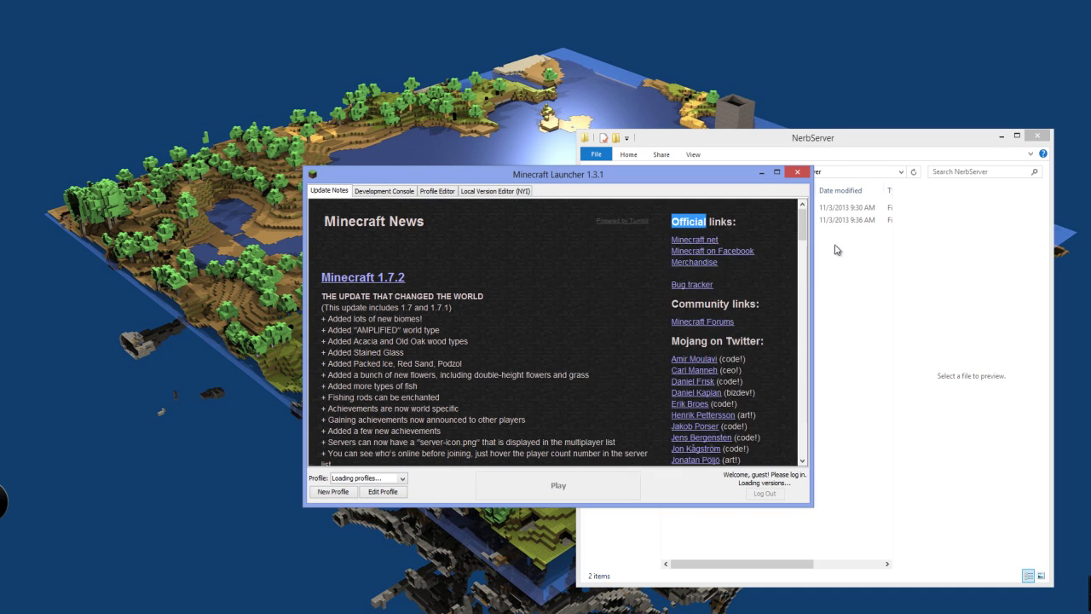
pyautogui.click(682, 210)
pyautogui.doubleClick(683, 218)
pyautogui.scroll(-4, 707, 256)
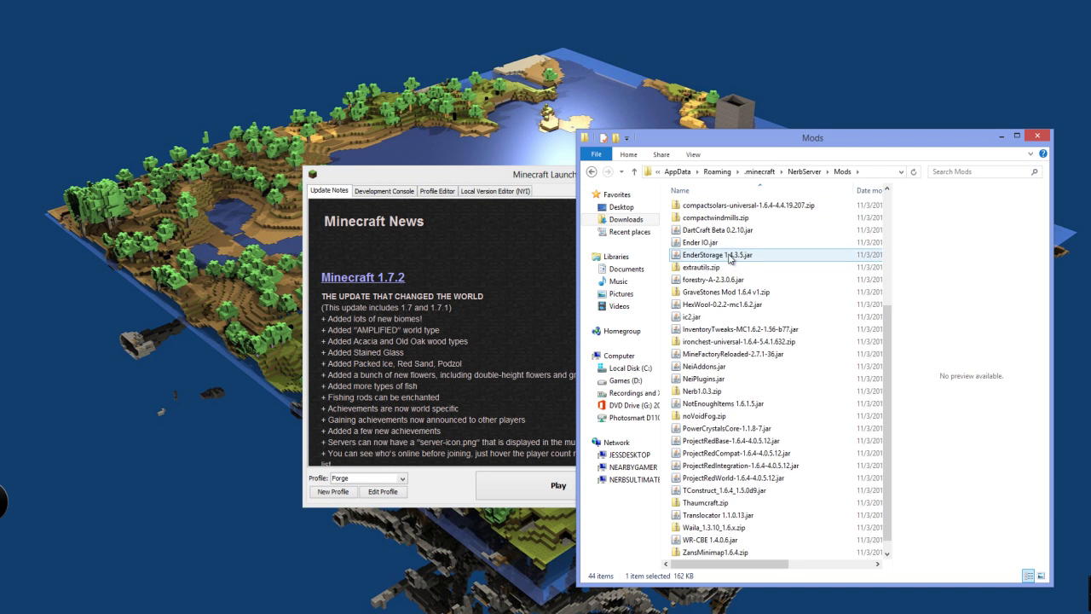
pyautogui.scroll(5, 727, 296)
# Play the Forge profile, then return Explorer to NerbServer and move it aside
pyautogui.click(481, 392)
pyautogui.click(558, 485)
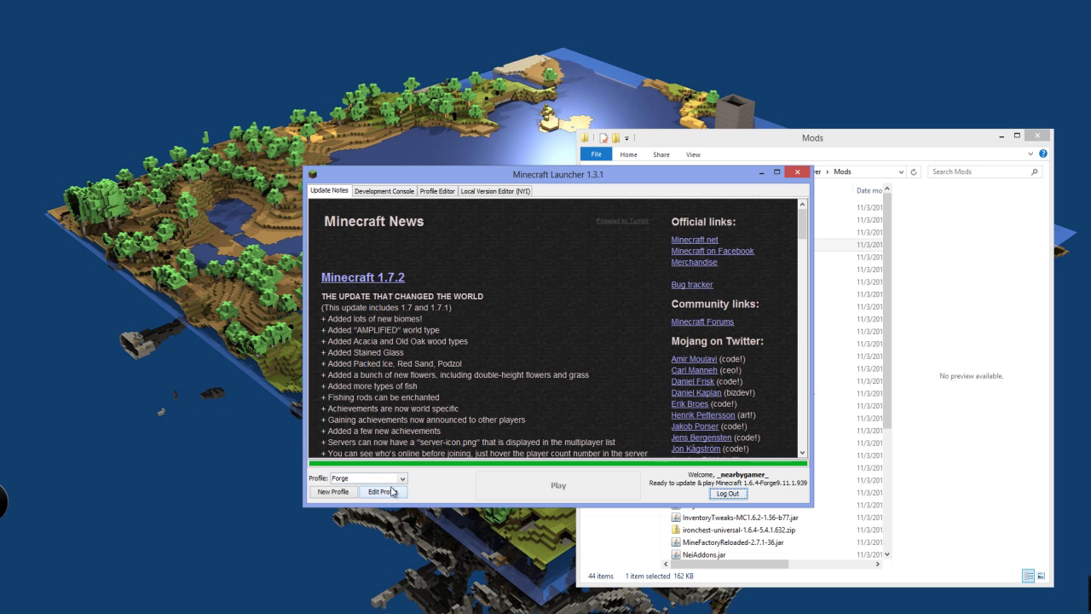
pyautogui.click(724, 136)
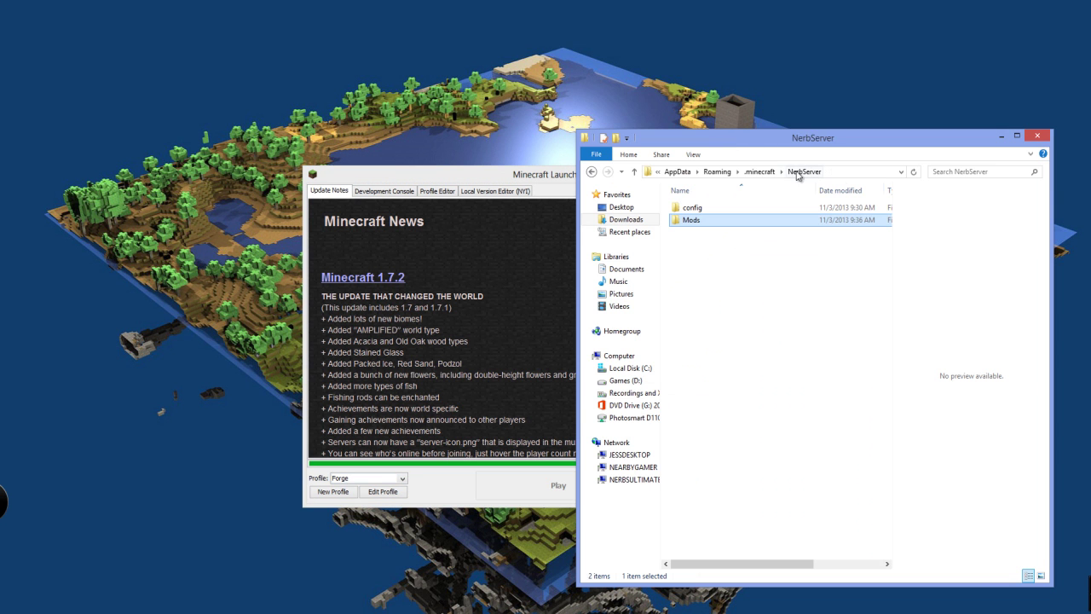
pyautogui.moveTo(768, 138); pyautogui.dragTo(1090, 162)
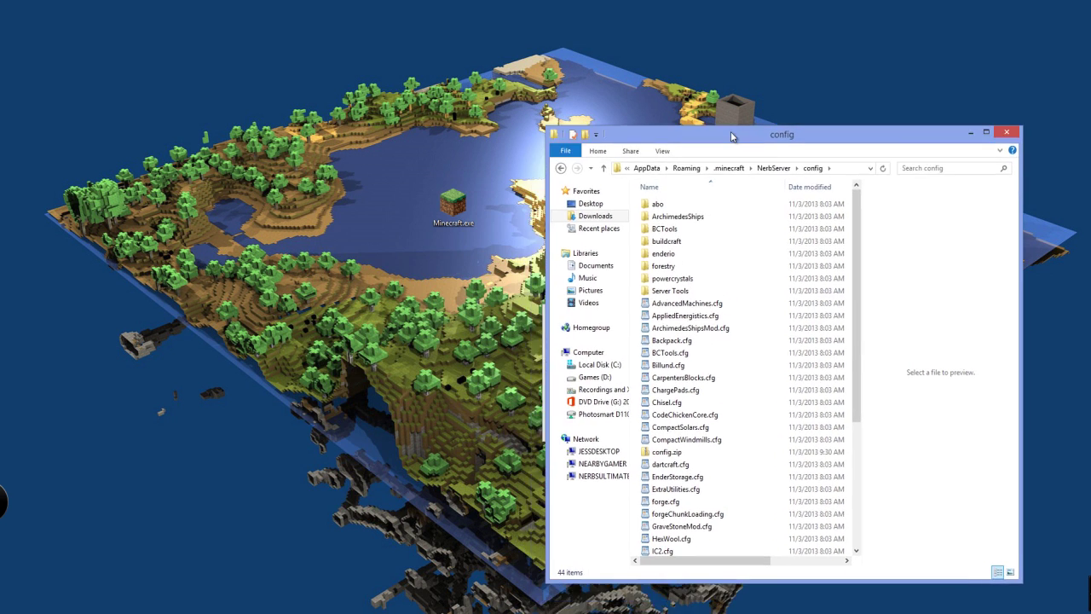
# Extract config.zip here in the NerbServer config folder
pyautogui.rightClick(674, 436)
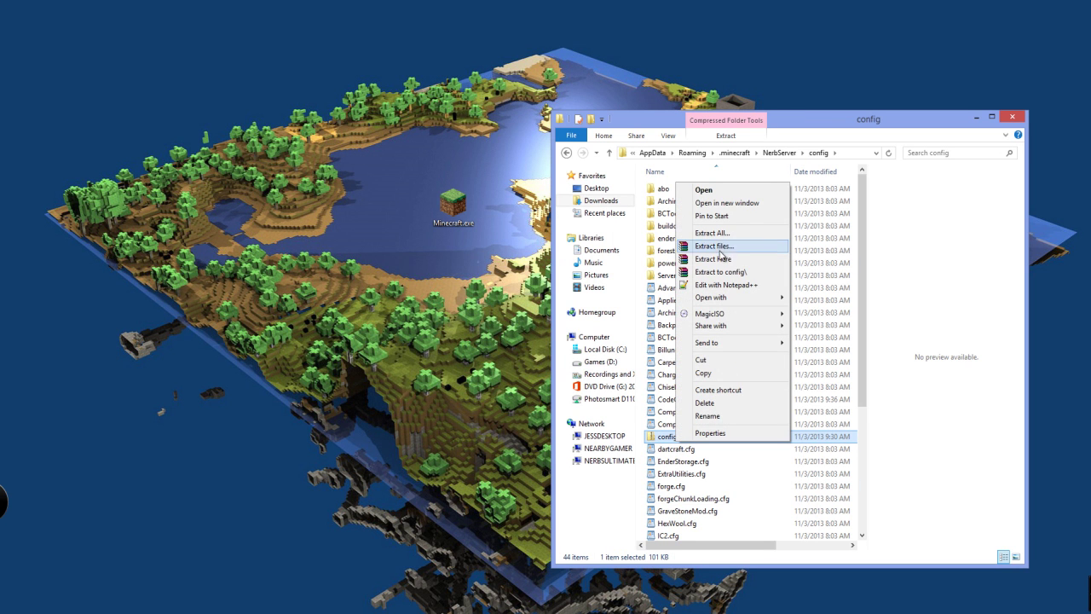
pyautogui.click(712, 258)
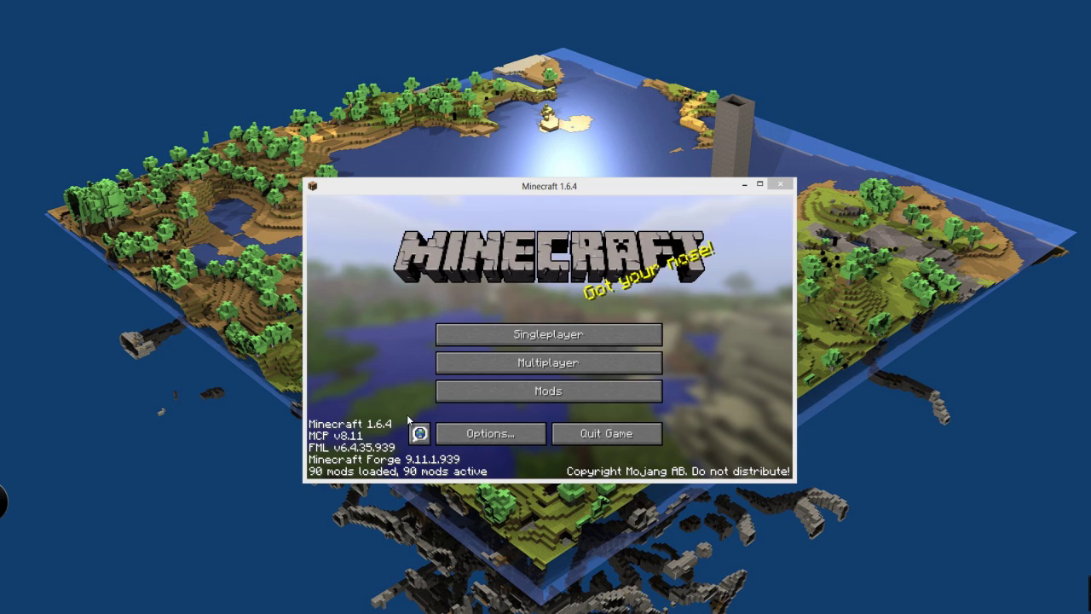
# Maximize the game, glance at the server list, and create 'New World' with default settings
pyautogui.doubleClick(522, 185)
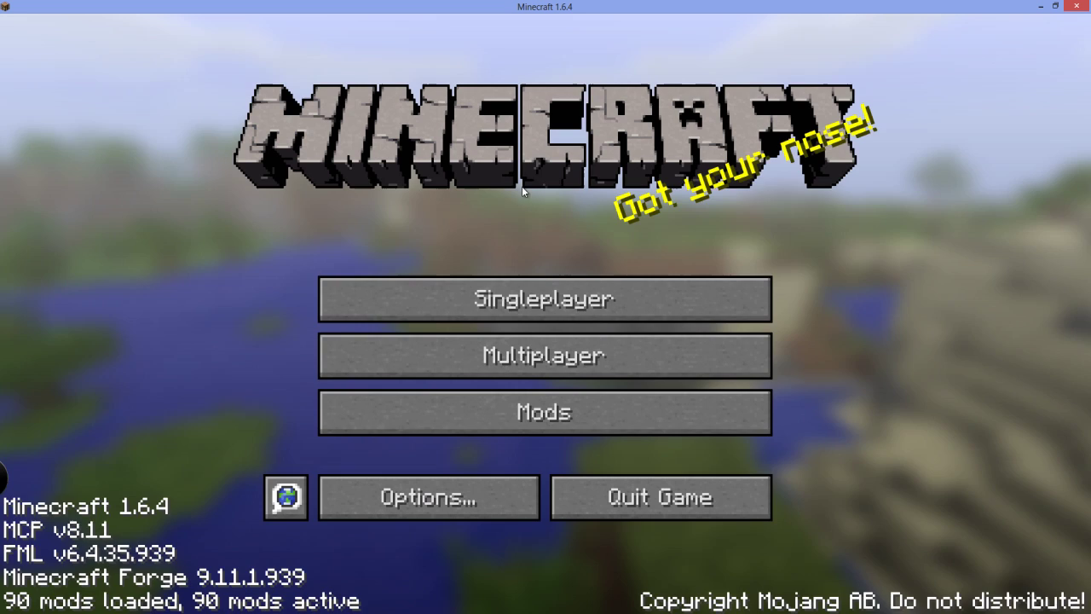
pyautogui.click(520, 296)
pyautogui.click(811, 572)
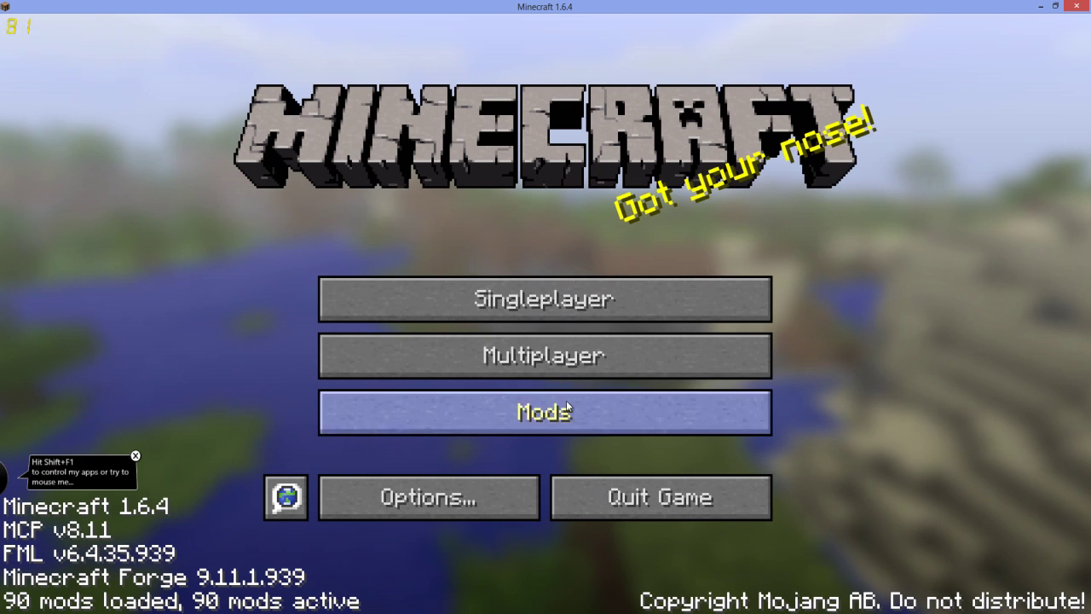
pyautogui.click(536, 357)
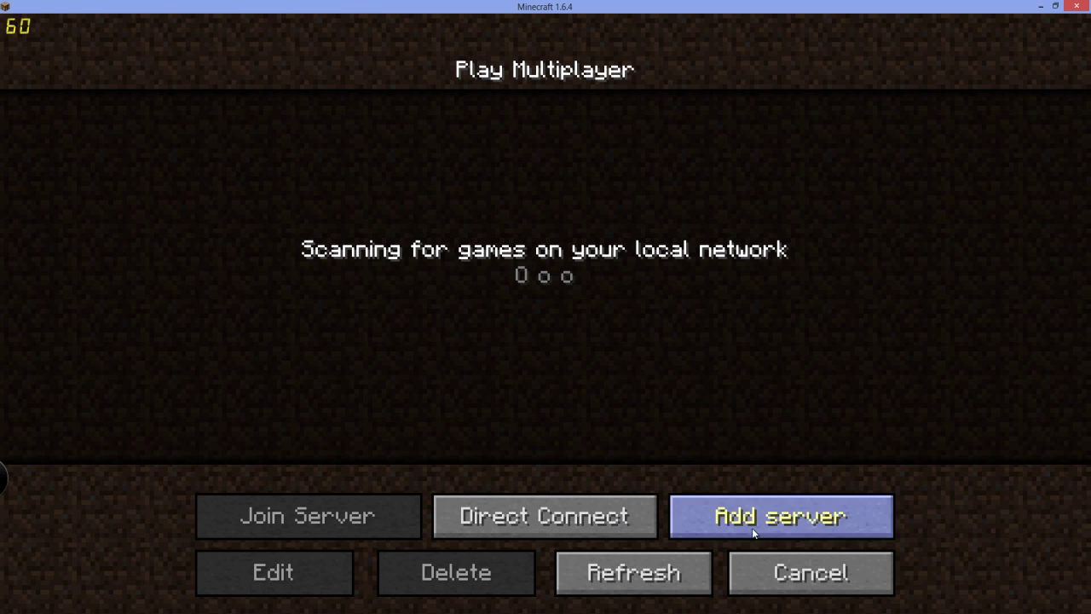
pyautogui.click(812, 572)
pyautogui.click(541, 315)
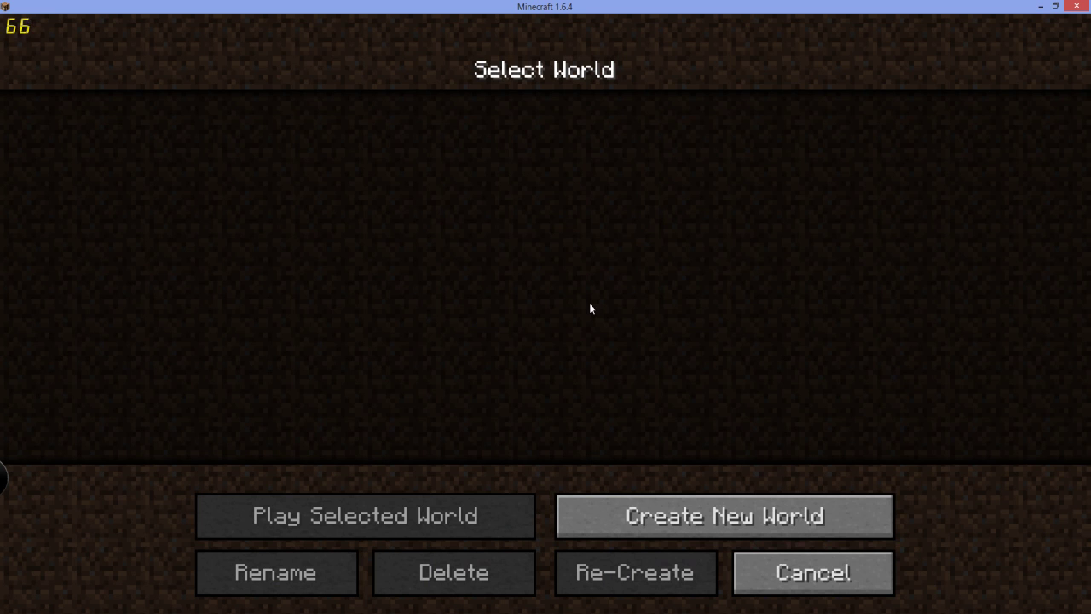
pyautogui.click(558, 525)
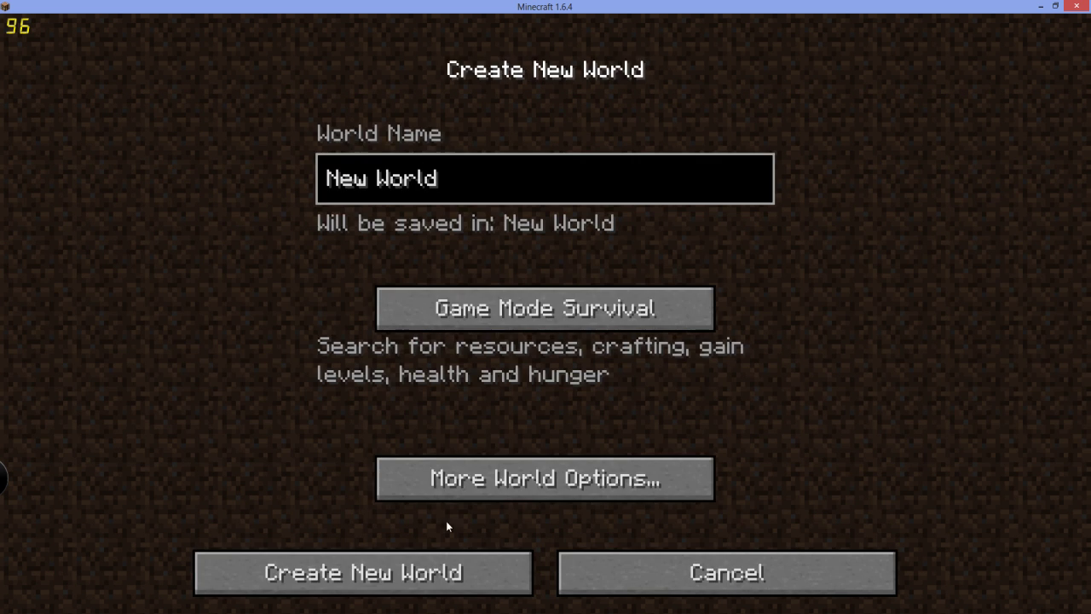
pyautogui.click(415, 562)
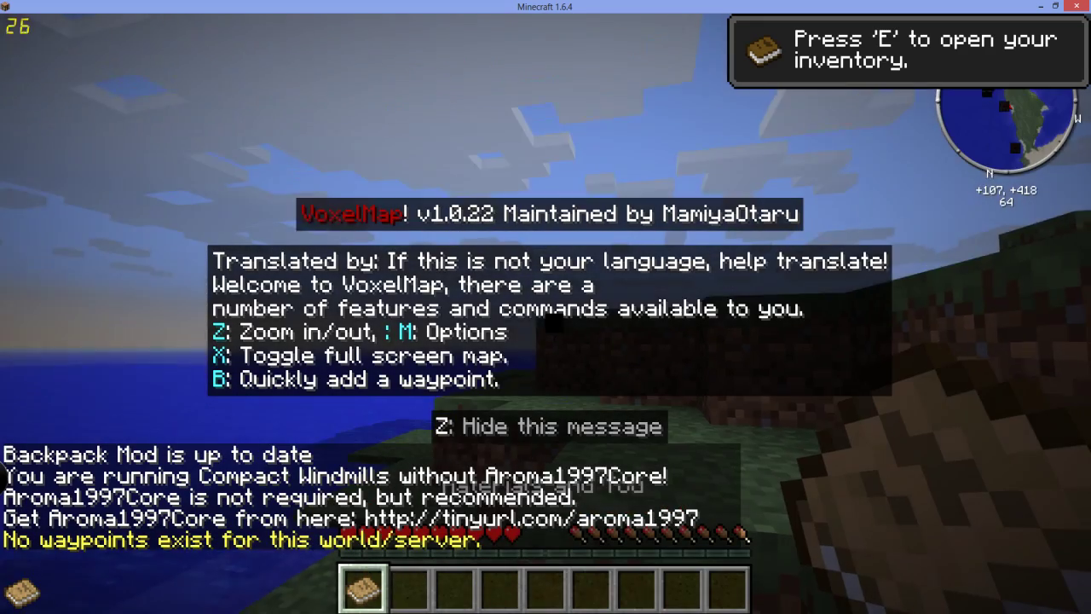
# Hide the VoxelMap message with Z, select hotbar slot 4, and walk along the lakeside and hills
pyautogui.press('z')
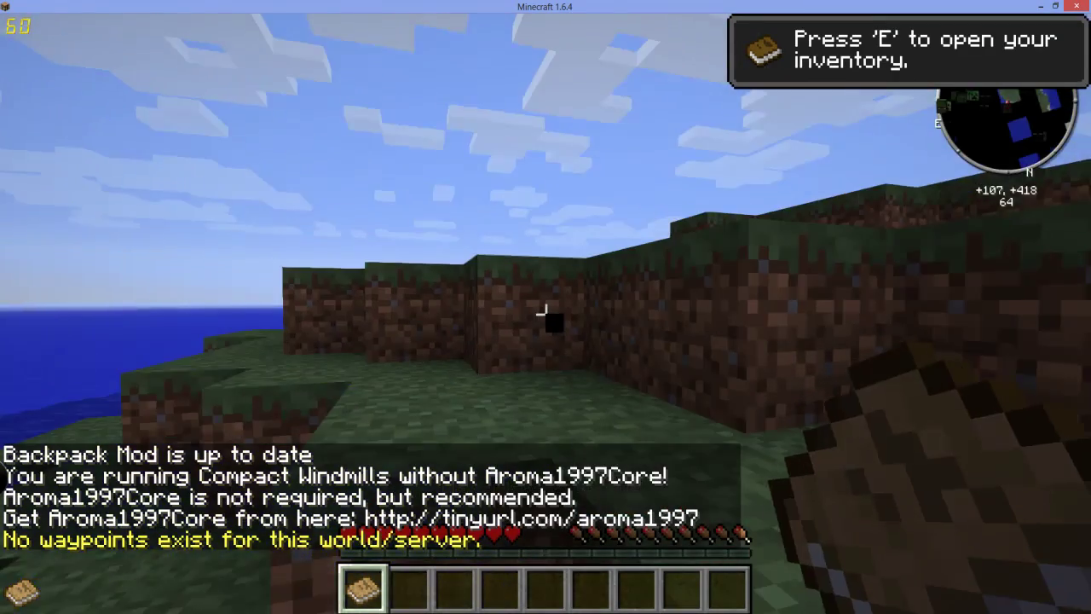
pyautogui.press('4')
pyautogui.press('w')
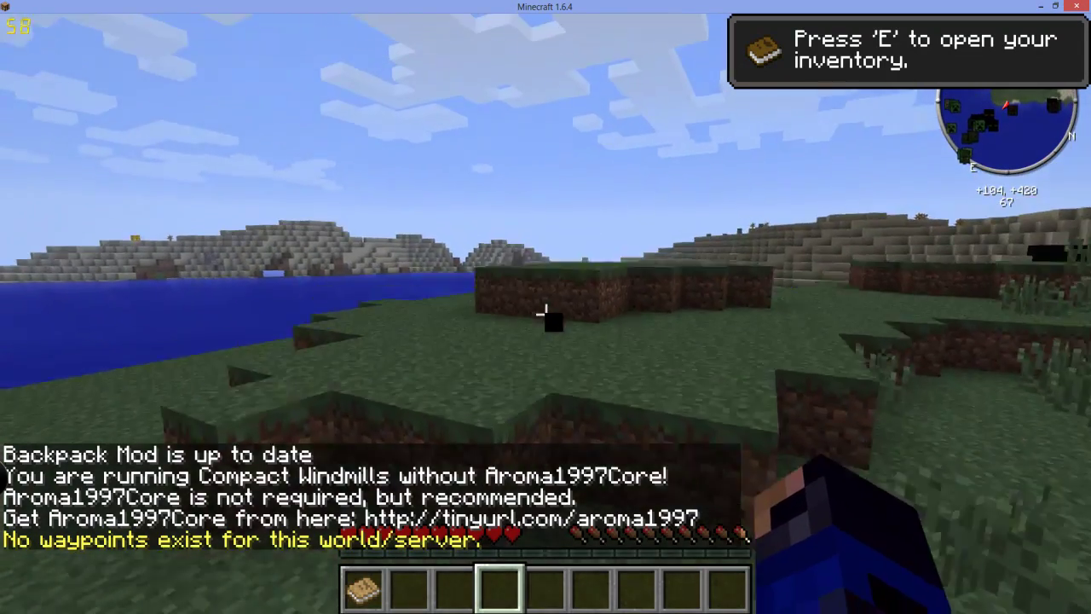
pyautogui.press('w')
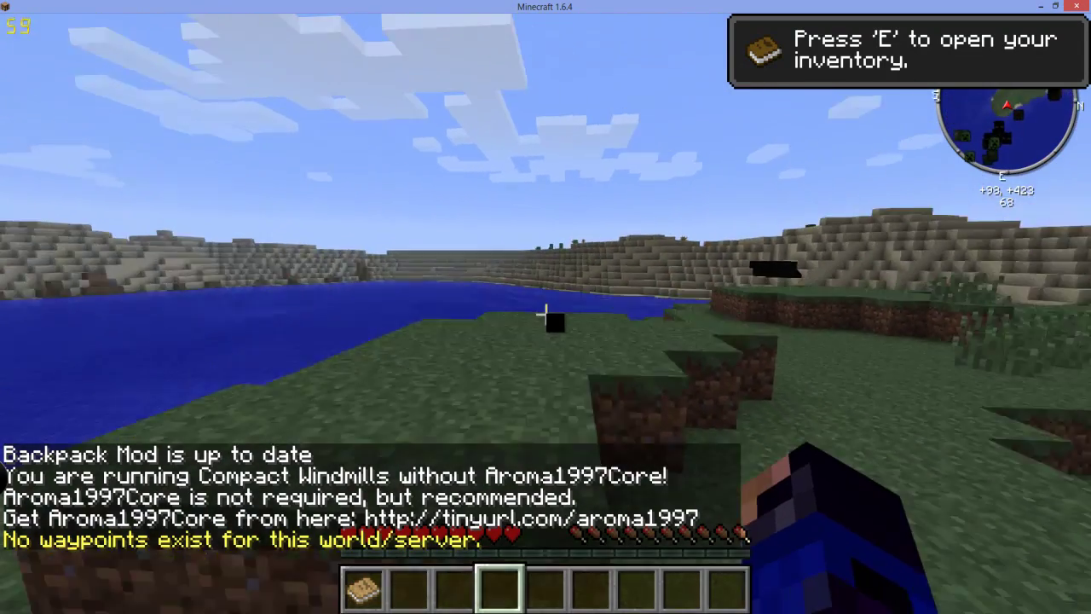
pyautogui.press('w')
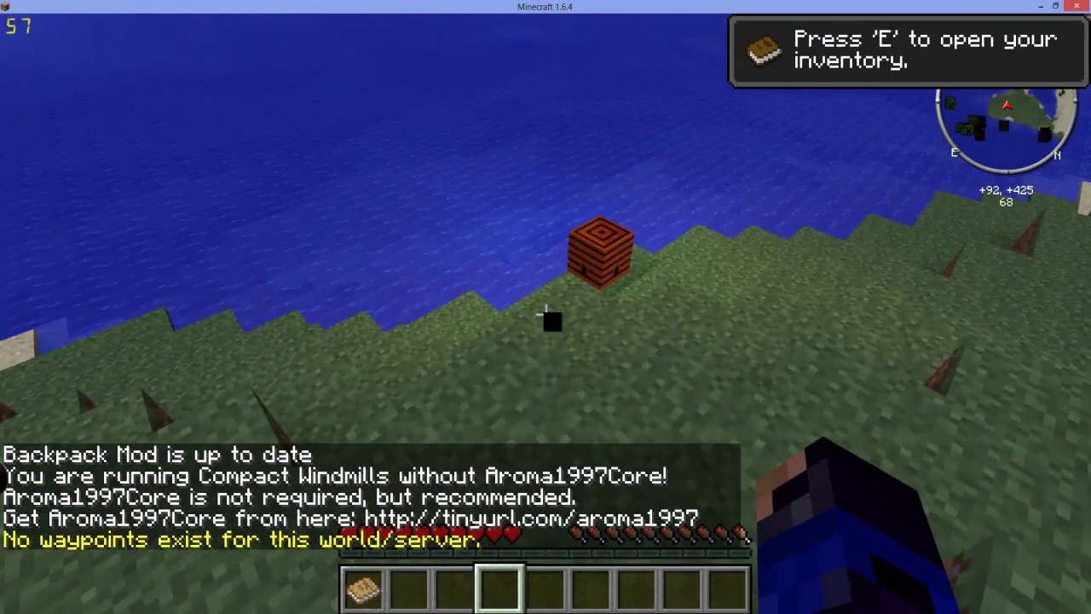
pyautogui.press('w')
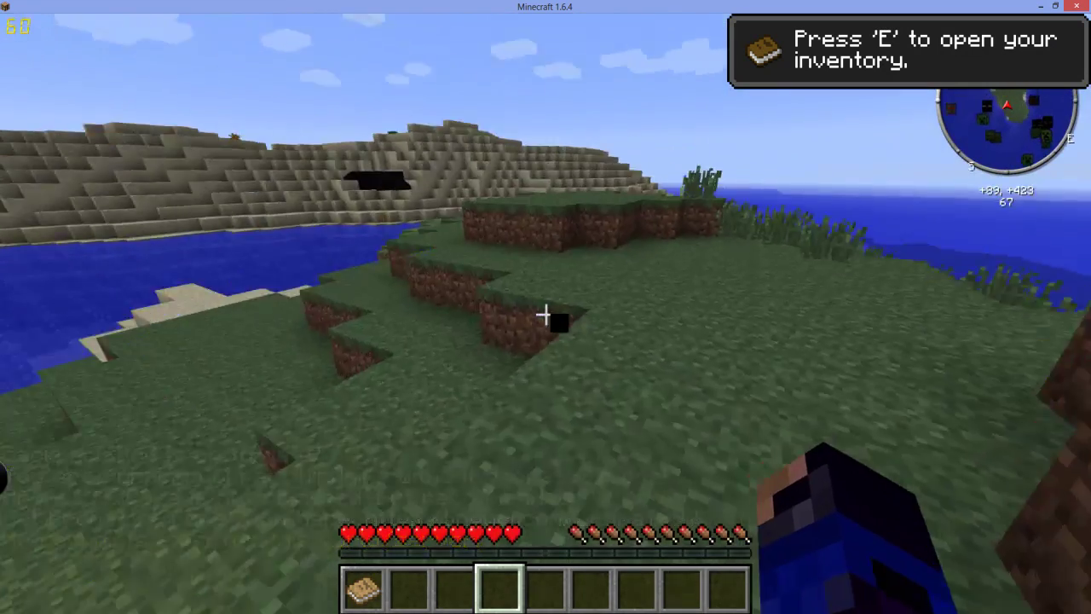
pyautogui.press('w')
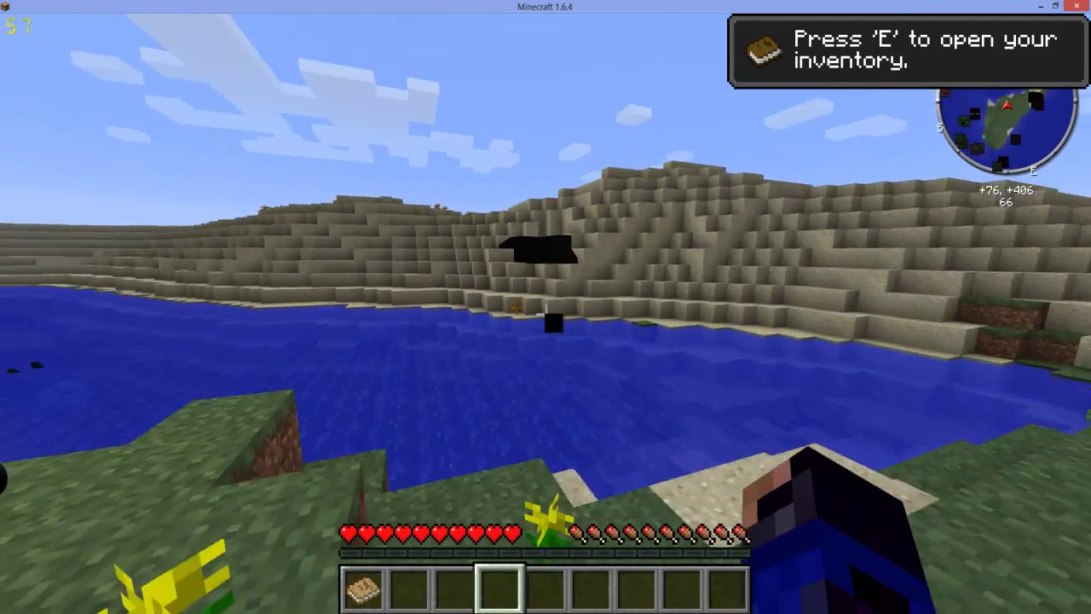
pyautogui.press('w')
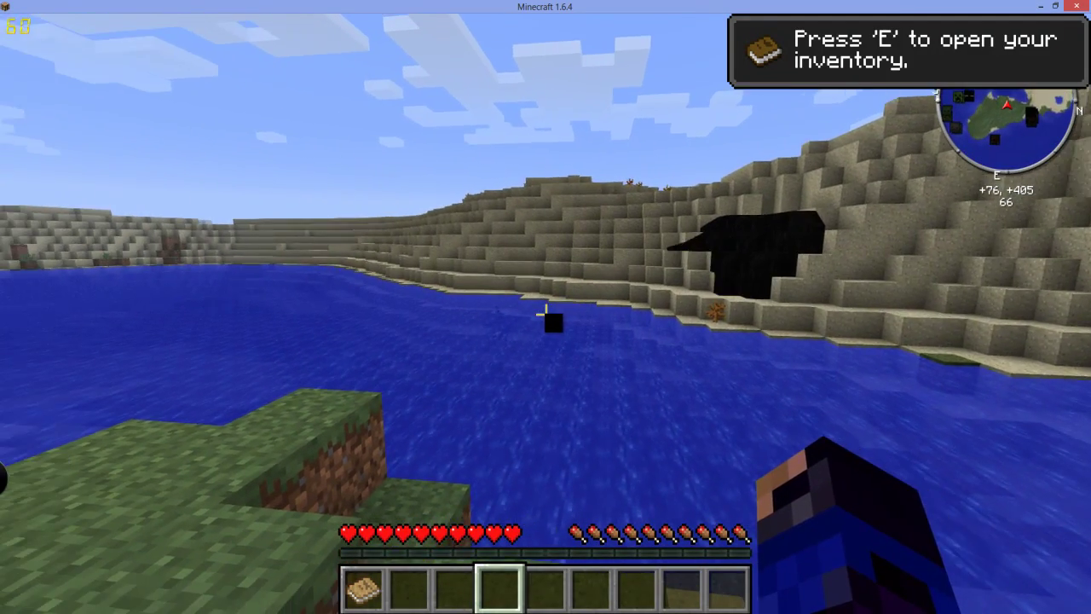
pyautogui.press('w')
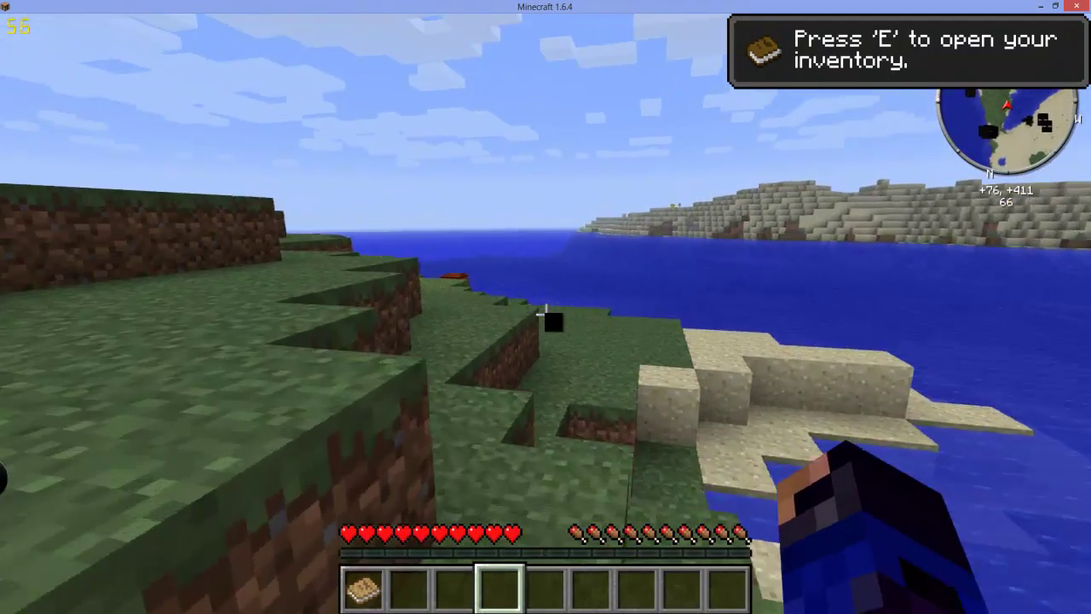
pyautogui.press('w')
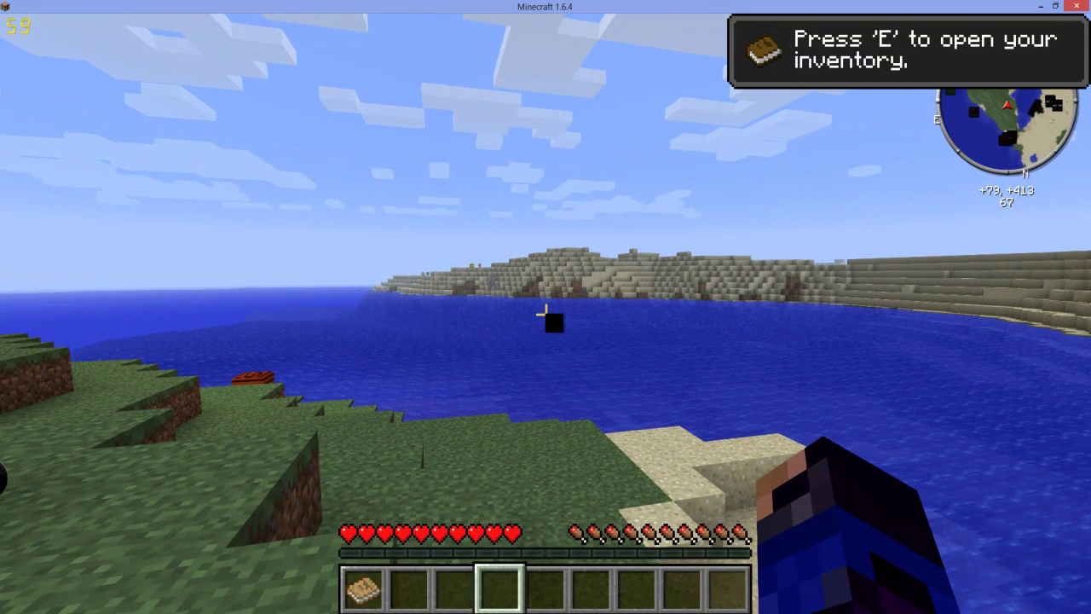